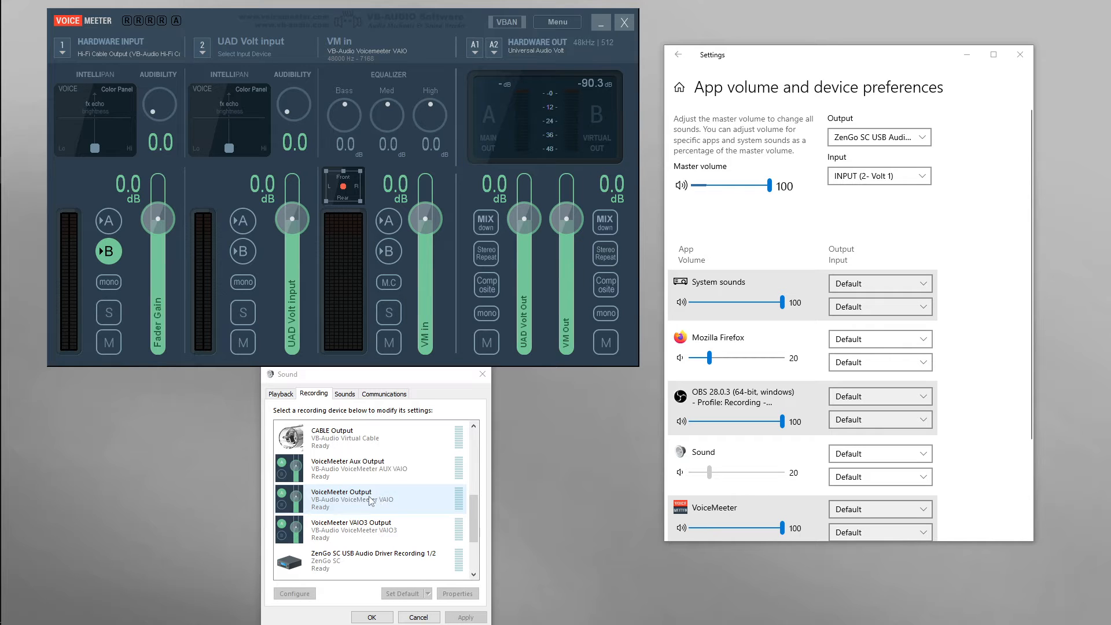
- Review the VoiceMeeter devices among the playback and recording devices in the Sound dialog, ending on the recording devices
{"action": "left_click", "coordinate": [288, 395]}
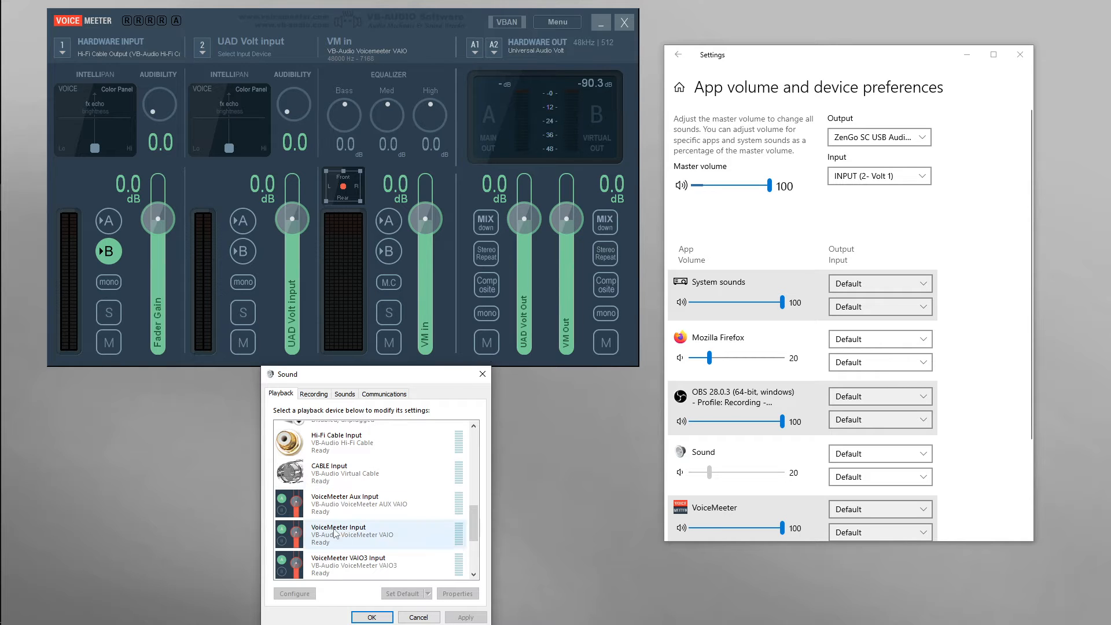
{"action": "left_click", "coordinate": [319, 396]}
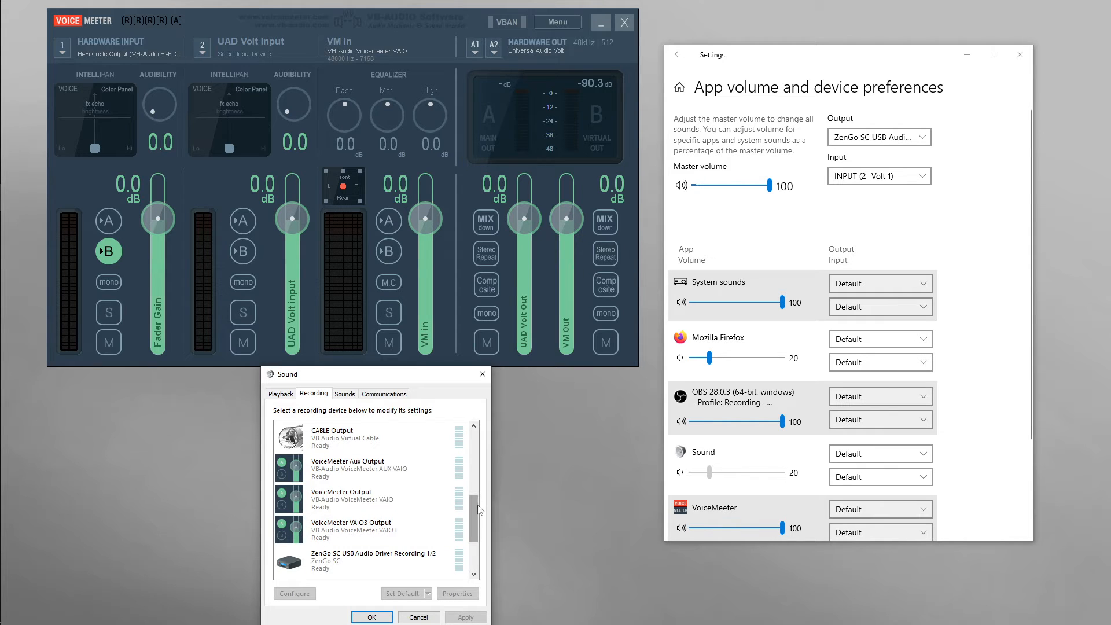
{"action": "scroll", "coordinate": [479, 498], "scroll_direction": "up", "scroll_amount": 2}
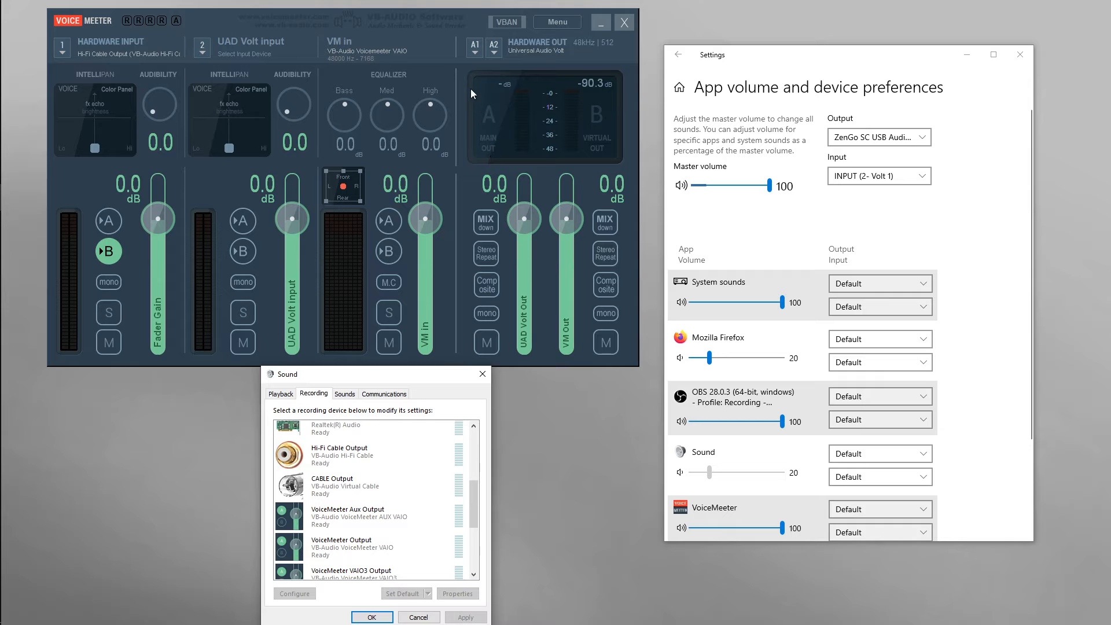
- Review the devices available for hardware outputs A1 and A2 without changing either selection
{"action": "left_click", "coordinate": [473, 47]}
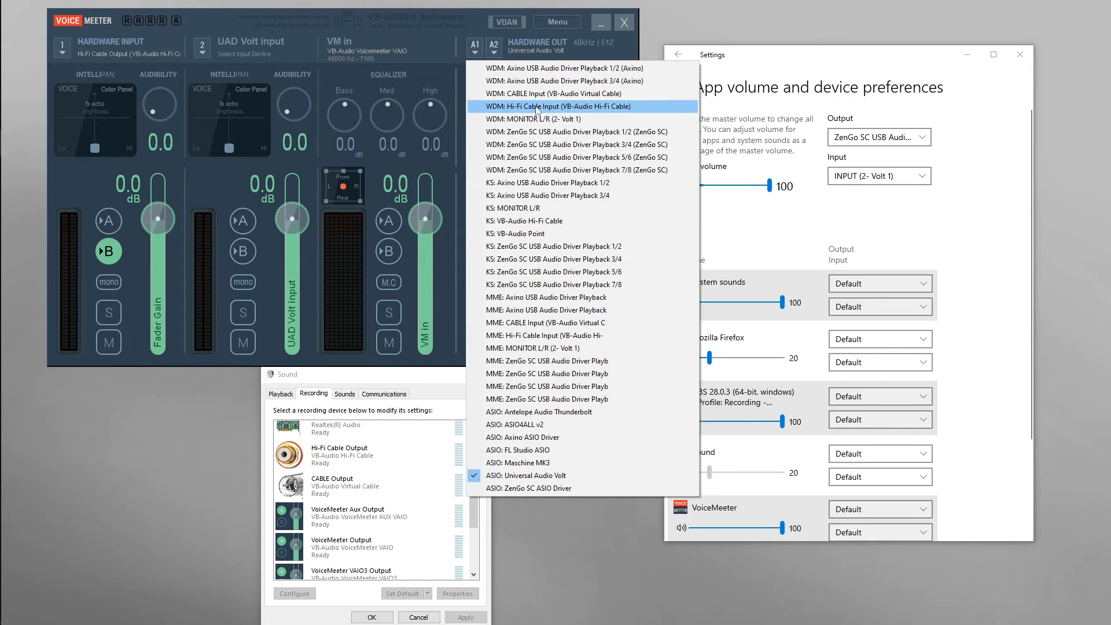
{"action": "left_click", "coordinate": [439, 44]}
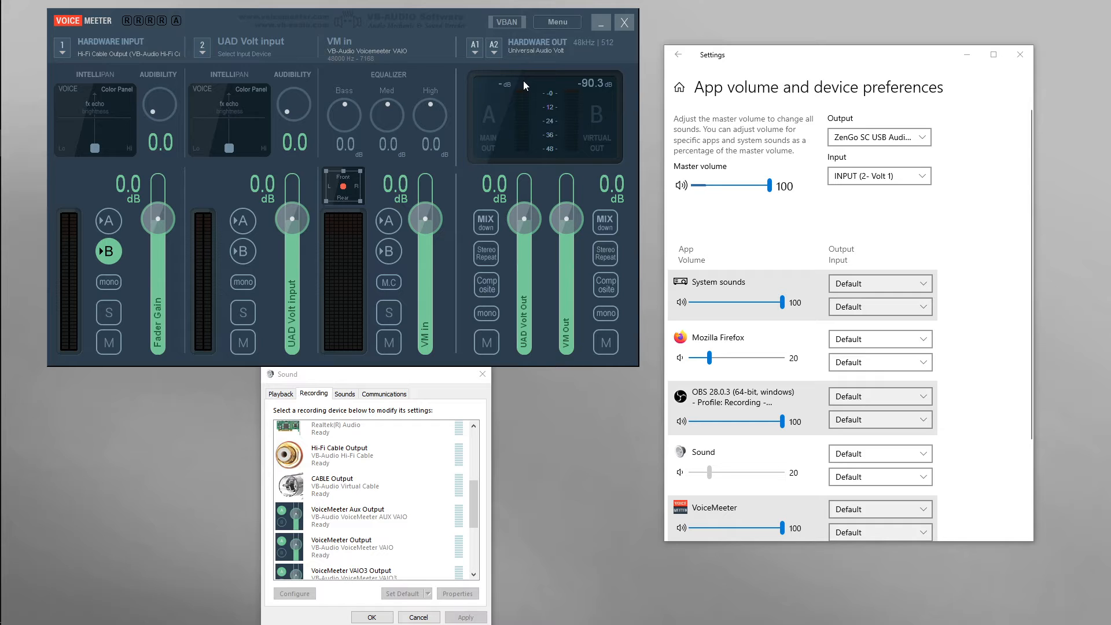
{"action": "left_click", "coordinate": [494, 52]}
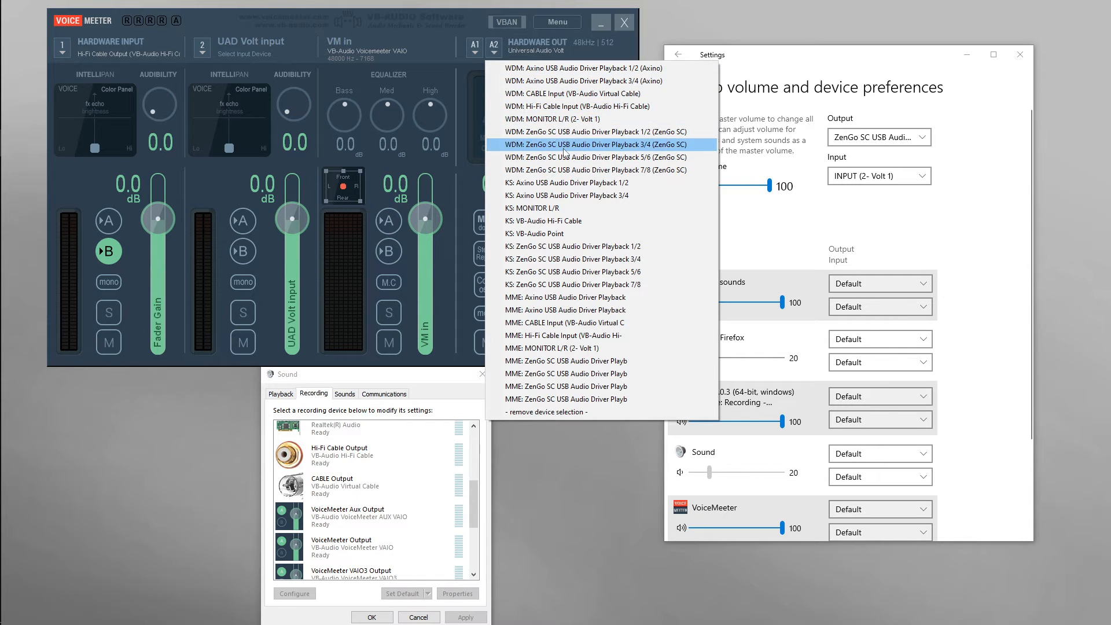
{"action": "left_click", "coordinate": [445, 47]}
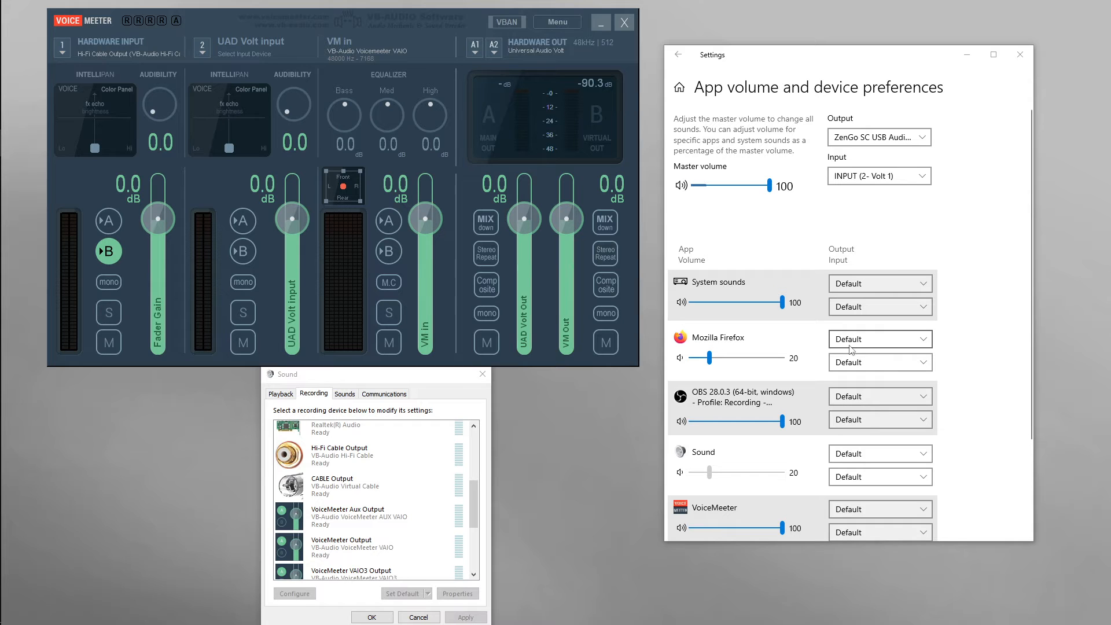
- Set Mozilla Firefox's output device to VoiceMeeter Input (VB-Audio VoiceMeeter VAIO)
{"action": "left_click", "coordinate": [867, 348]}
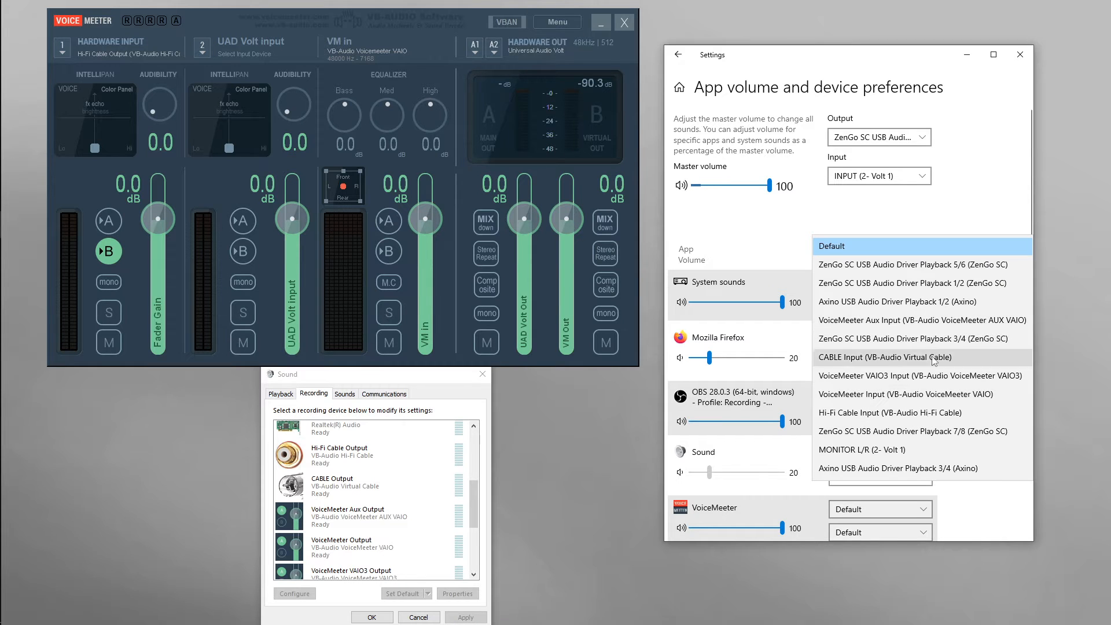
{"action": "left_click", "coordinate": [944, 216]}
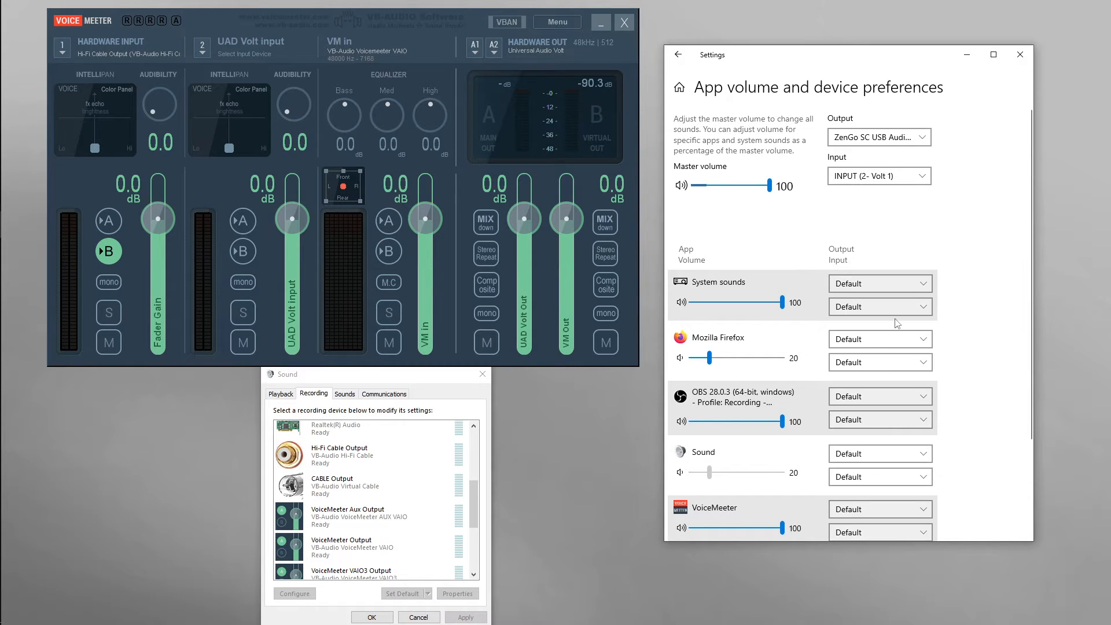
{"action": "left_click", "coordinate": [874, 344]}
{"action": "left_click", "coordinate": [928, 258]}
{"action": "left_click", "coordinate": [860, 345]}
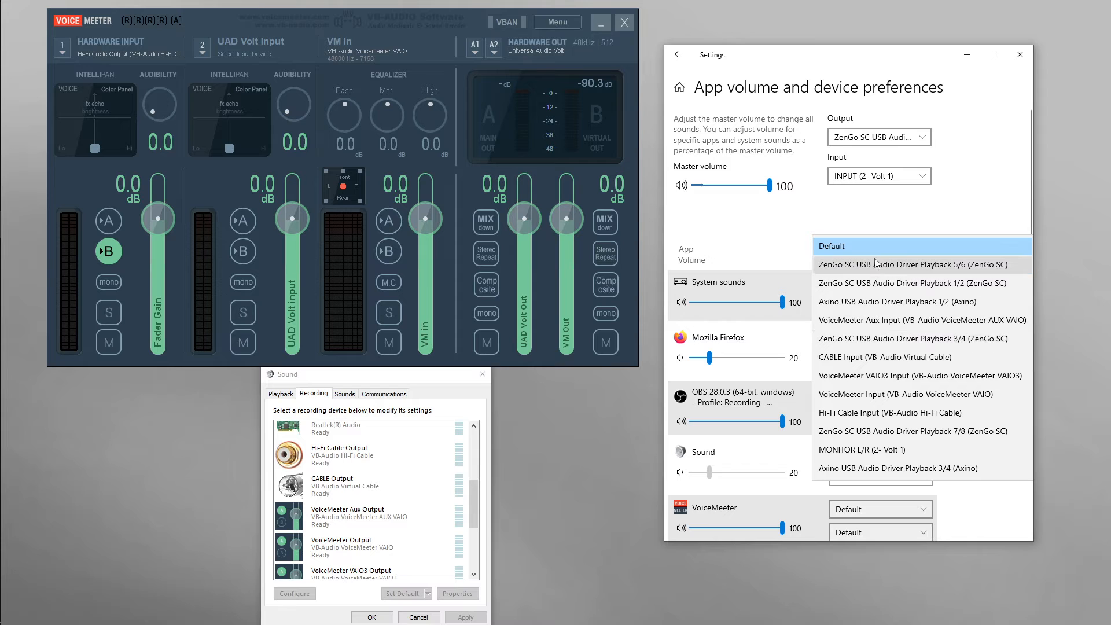
{"action": "left_click", "coordinate": [872, 221]}
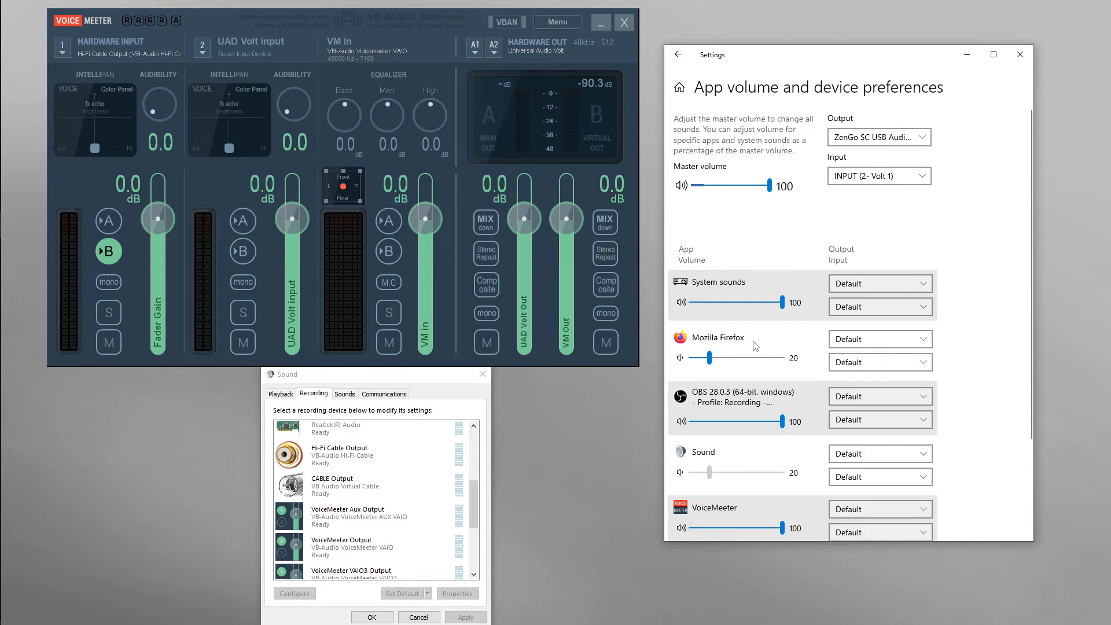
{"action": "left_click", "coordinate": [855, 341]}
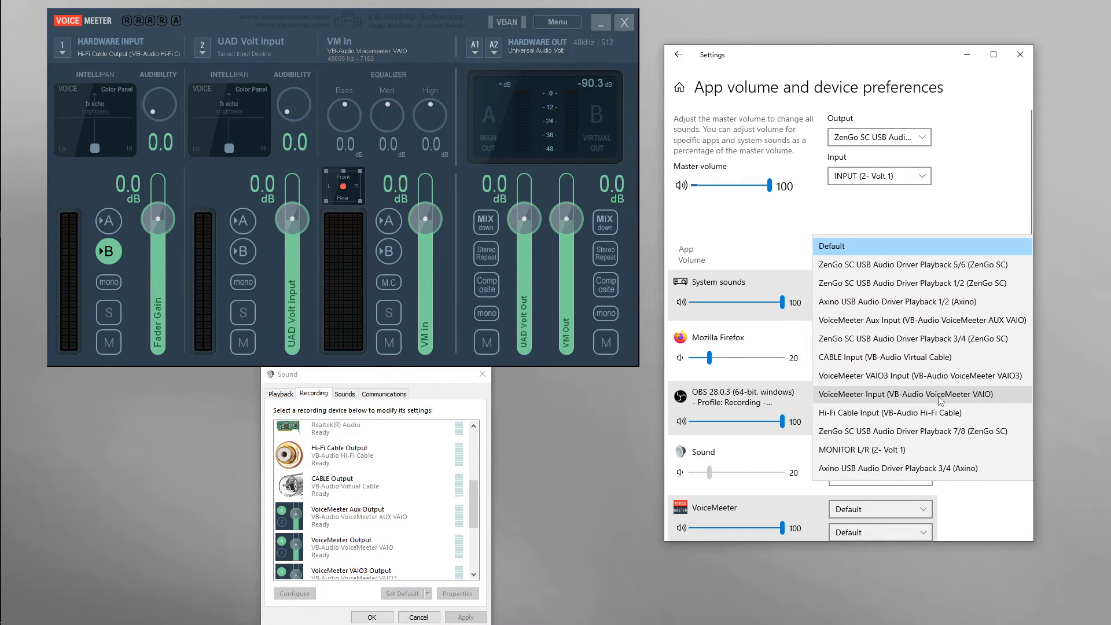
{"action": "left_click", "coordinate": [977, 397]}
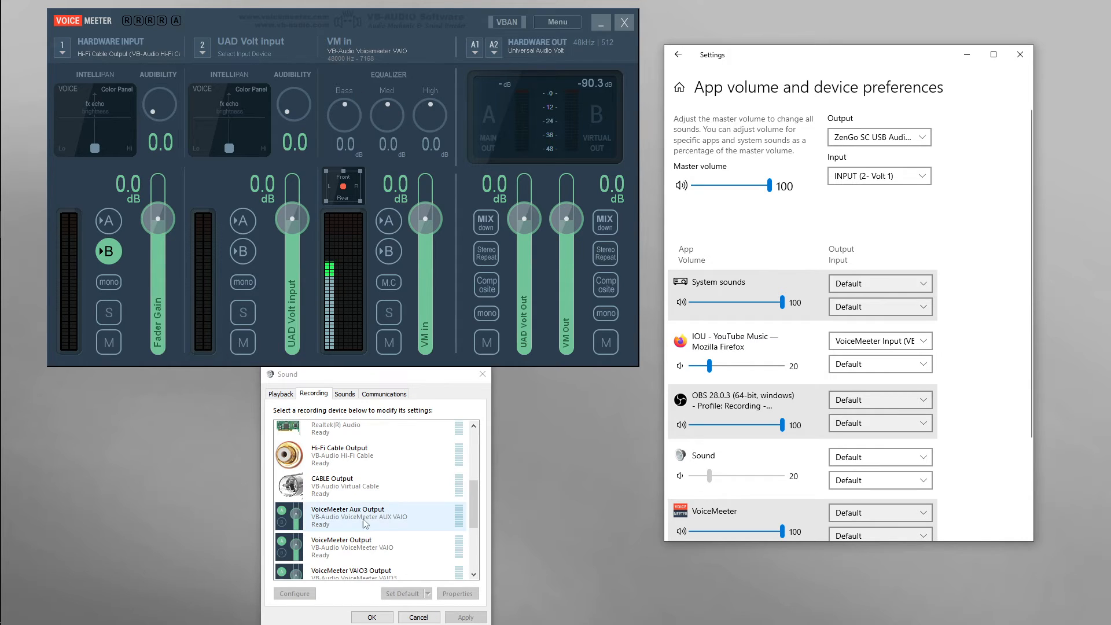
- Check the level meter of VoiceMeeter Input among the playback devices and return to the recording devices
{"action": "left_click", "coordinate": [281, 393]}
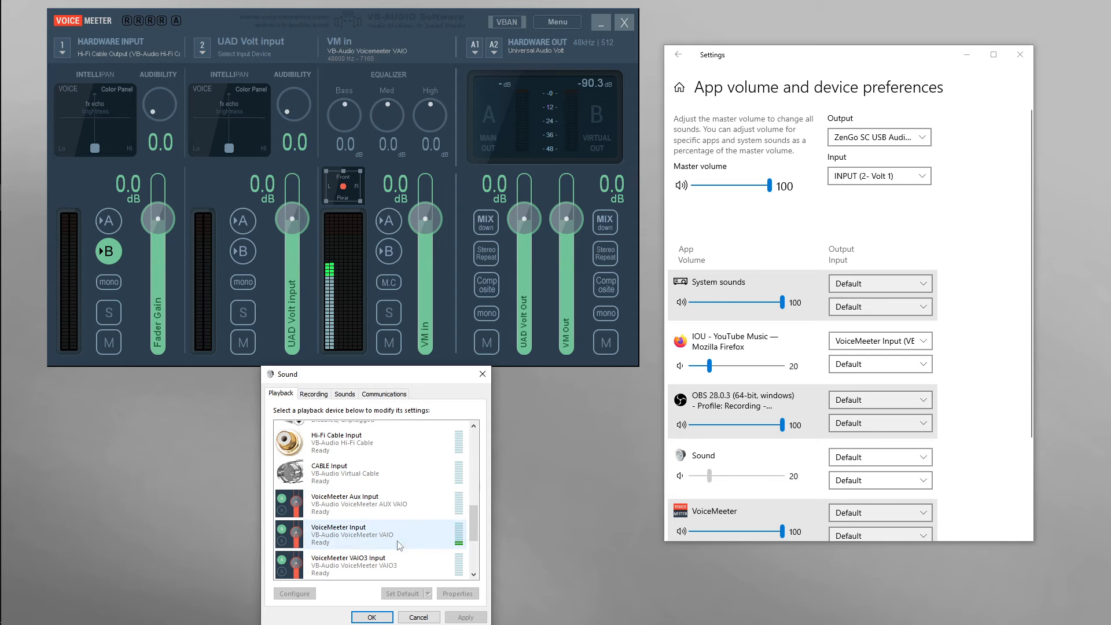
{"action": "scroll", "coordinate": [474, 525], "scroll_direction": "down", "scroll_amount": 1}
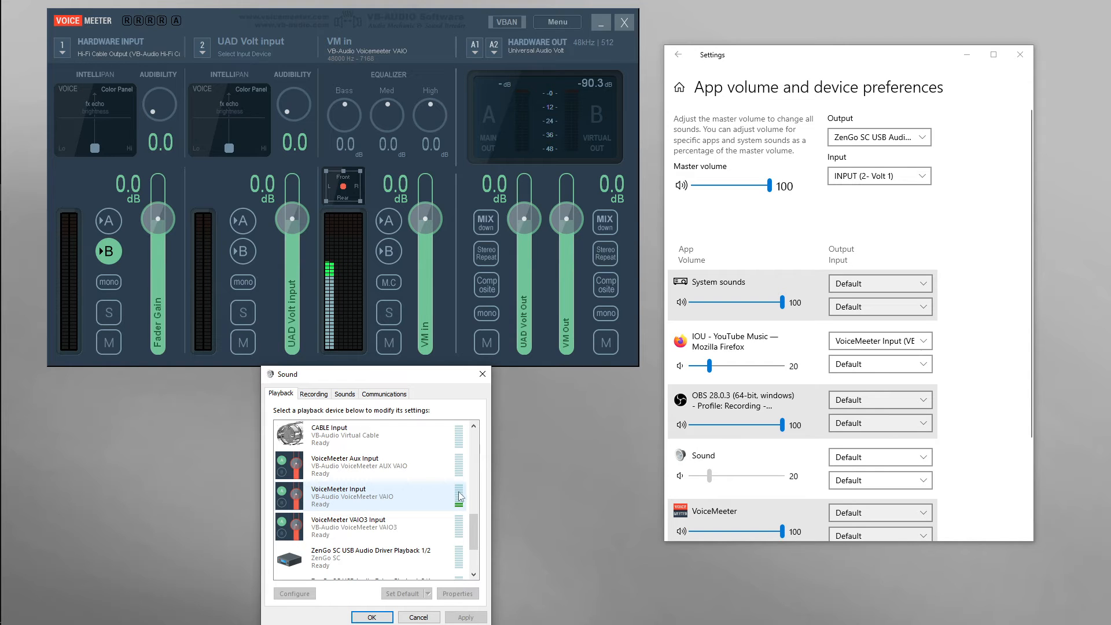
{"action": "left_click", "coordinate": [323, 395]}
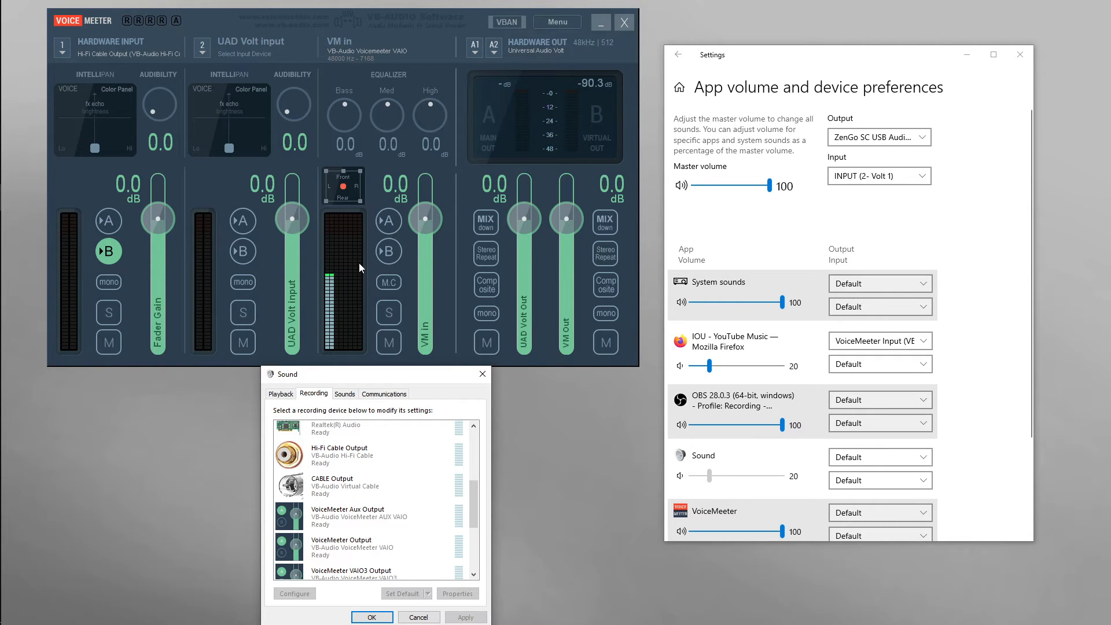
- Route the VM in strip to output A and to output B in turn, switching each off again
{"action": "left_click", "coordinate": [391, 221]}
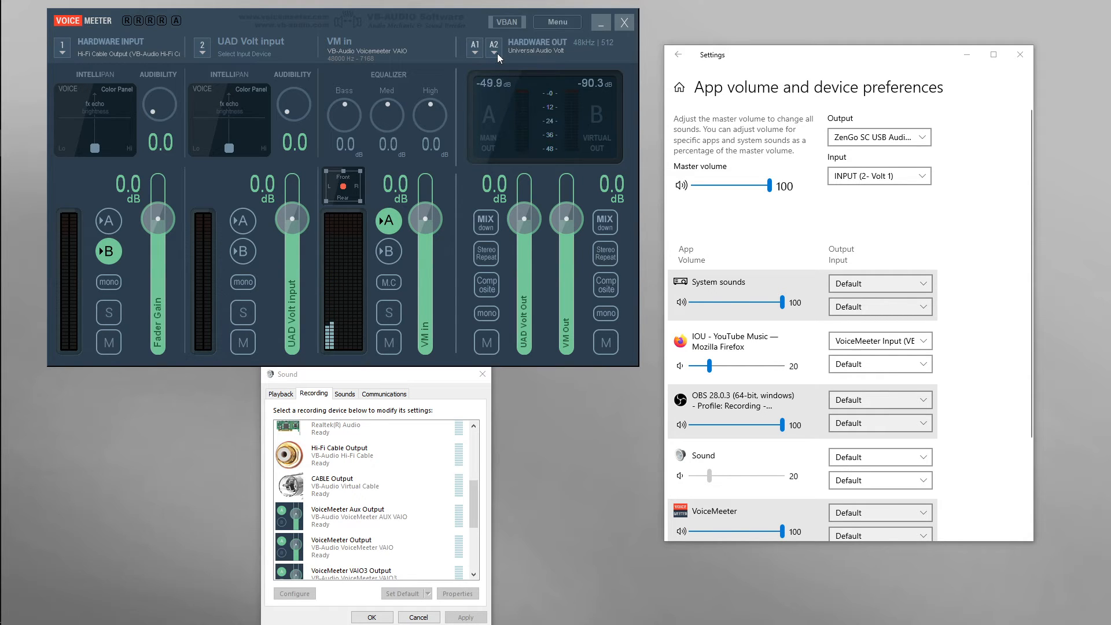
{"action": "left_click", "coordinate": [387, 220]}
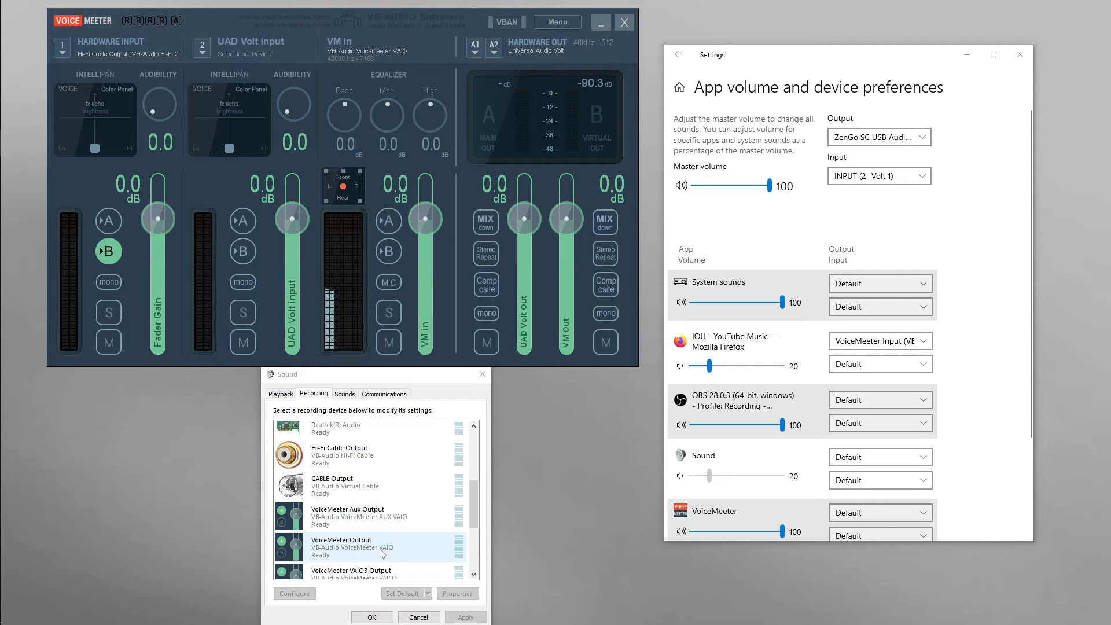
{"action": "left_click", "coordinate": [388, 252]}
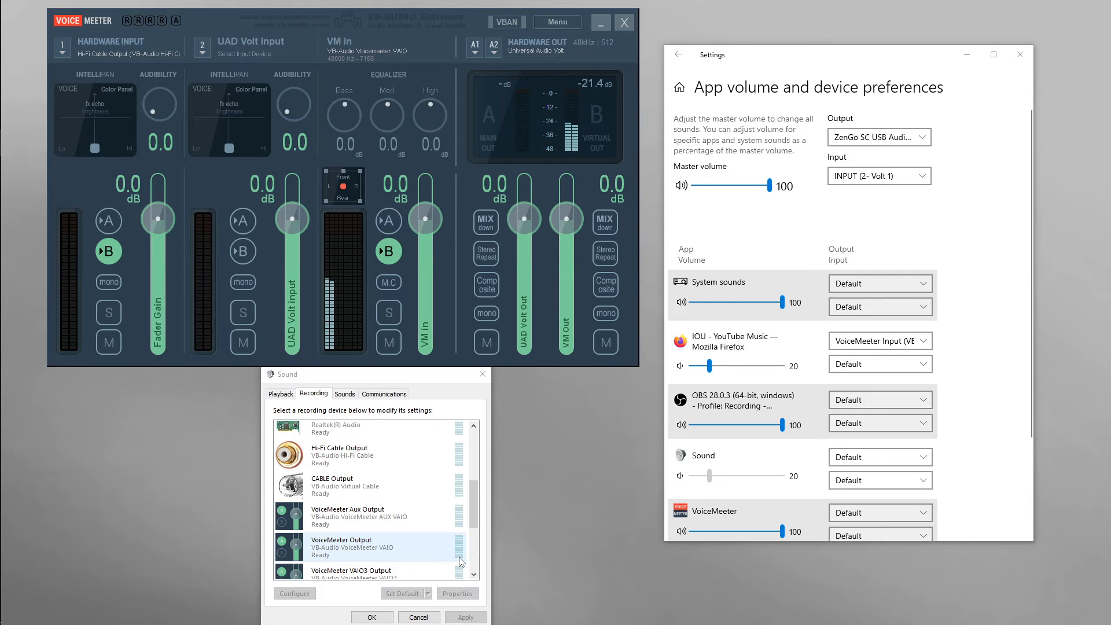
{"action": "left_click", "coordinate": [391, 258]}
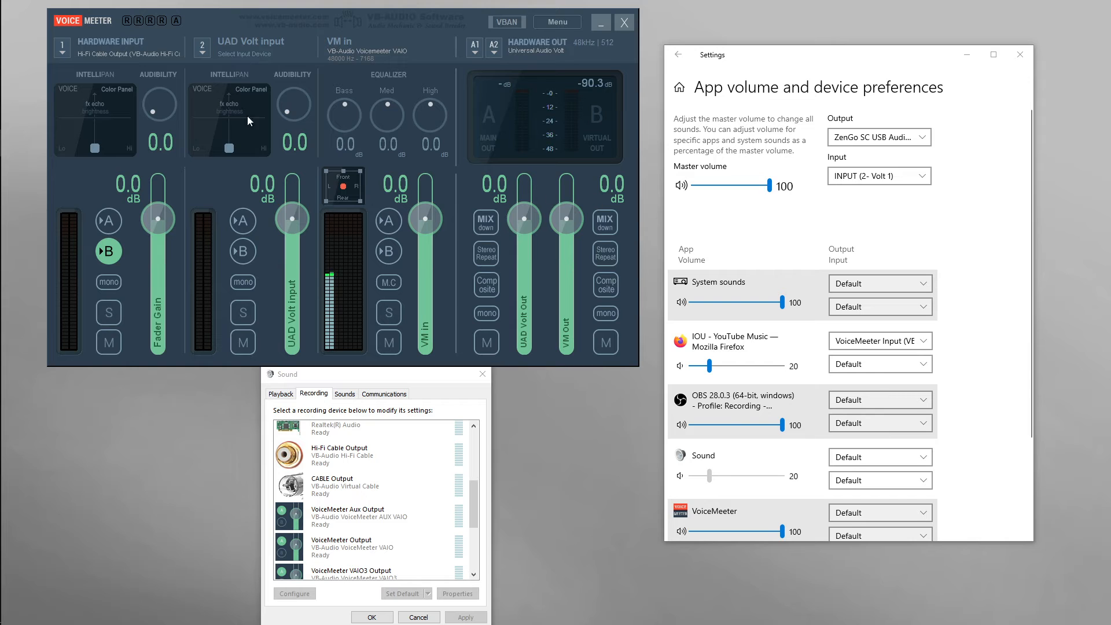
- Compare the devices offered for hardware input 1 with those offered for hardware output A1
{"action": "left_click", "coordinate": [160, 56]}
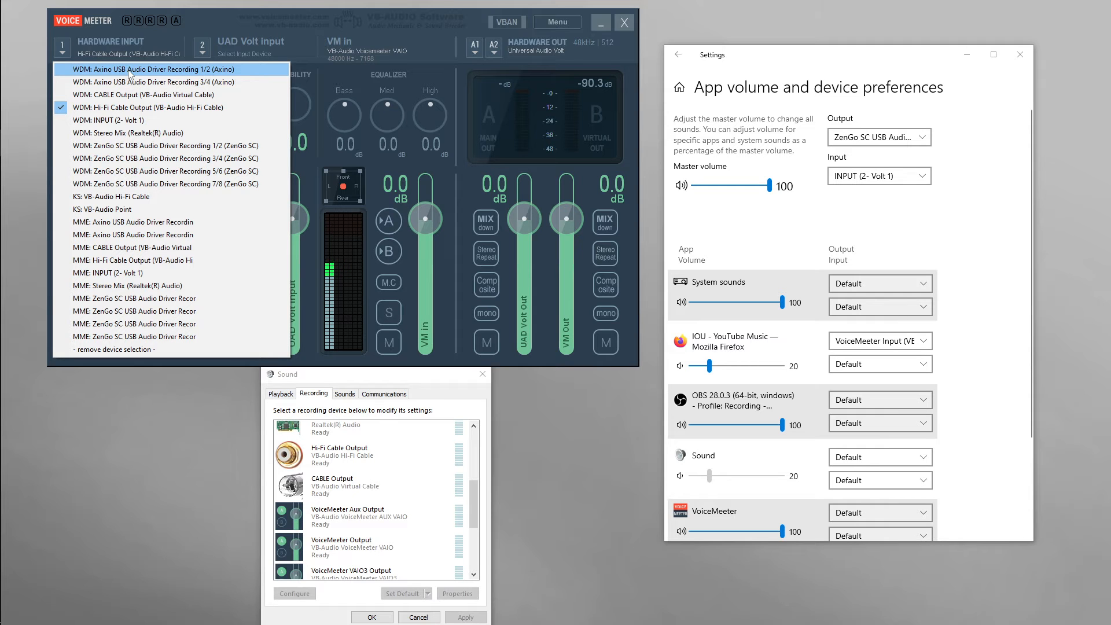
{"action": "left_click", "coordinate": [421, 42]}
{"action": "left_click", "coordinate": [469, 47]}
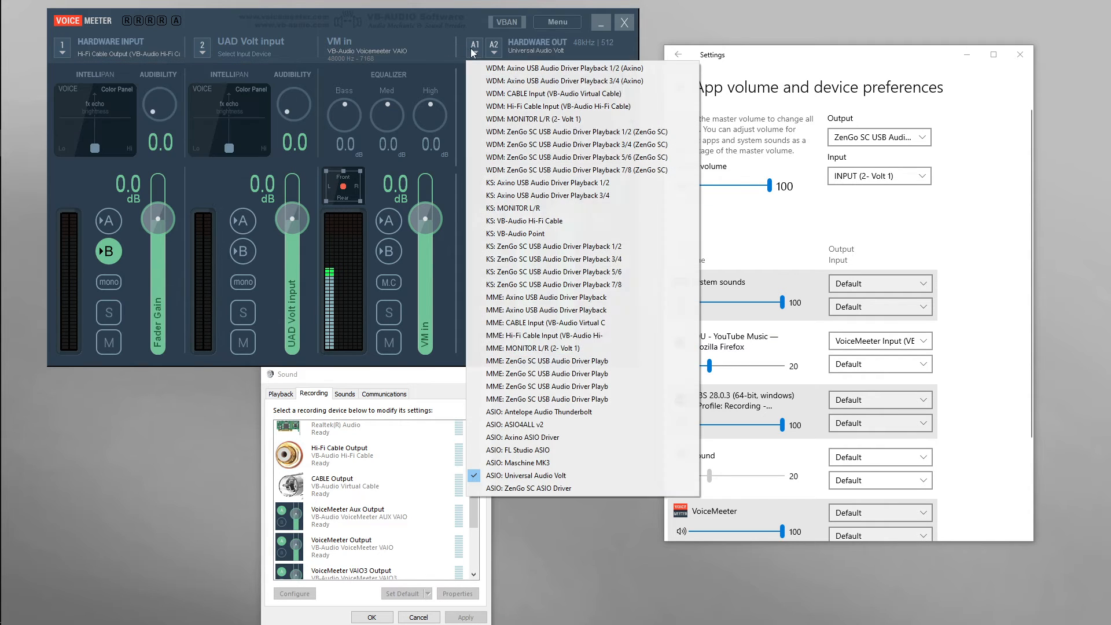
{"action": "left_click", "coordinate": [425, 48]}
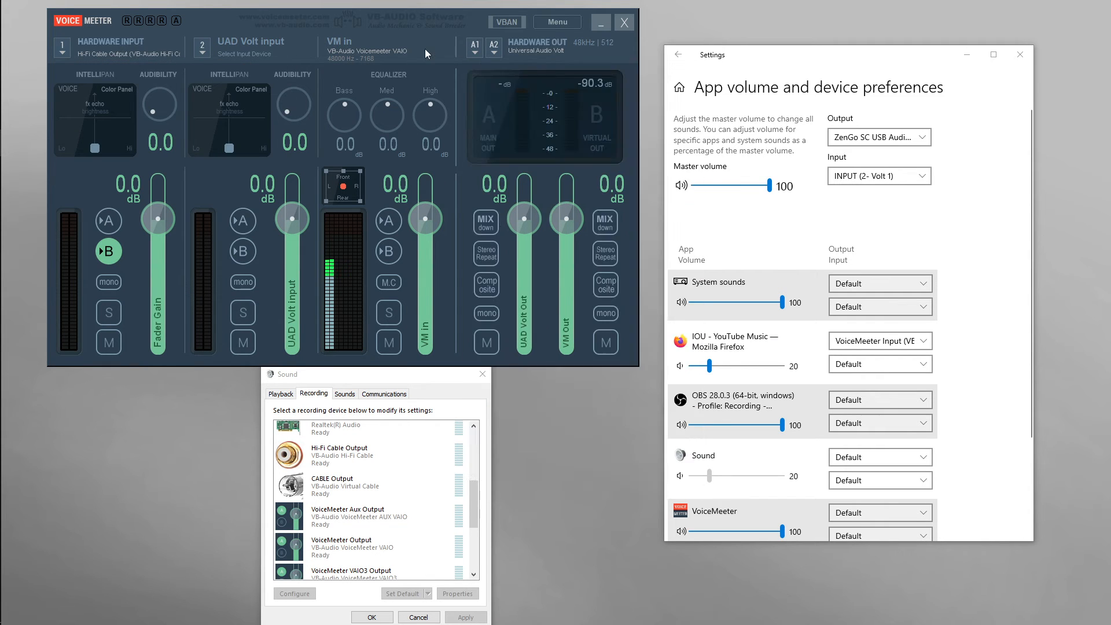
- Set hardware input 1 to WDM: Axino USB Audio Driver Recording 3/4 (Axino) and turn off its B routing
{"action": "left_click", "coordinate": [65, 50]}
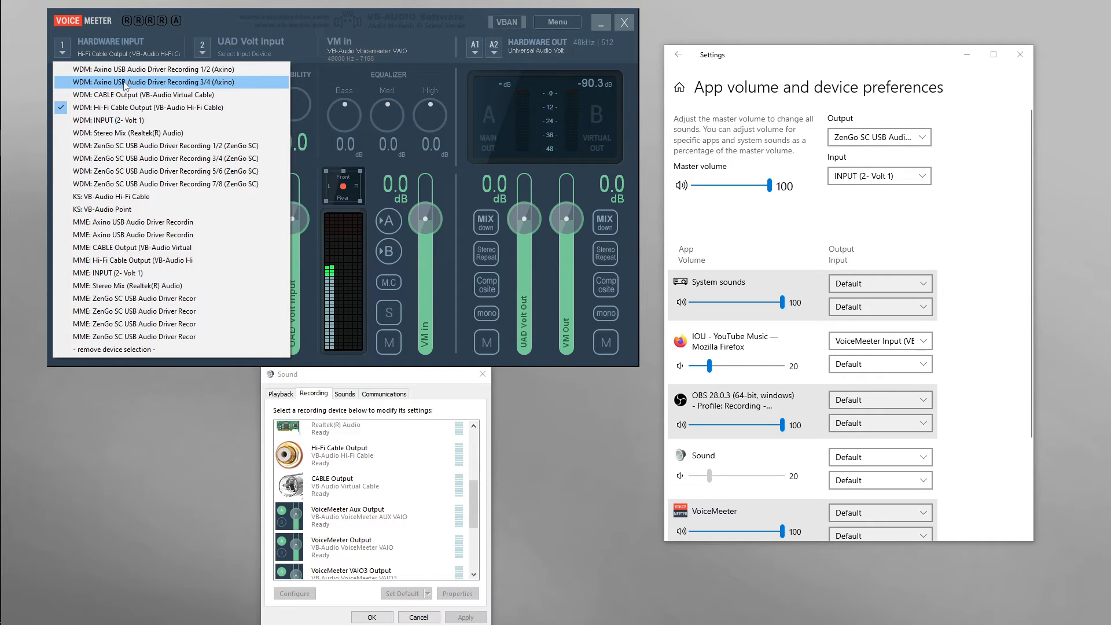
{"action": "left_click", "coordinate": [153, 81]}
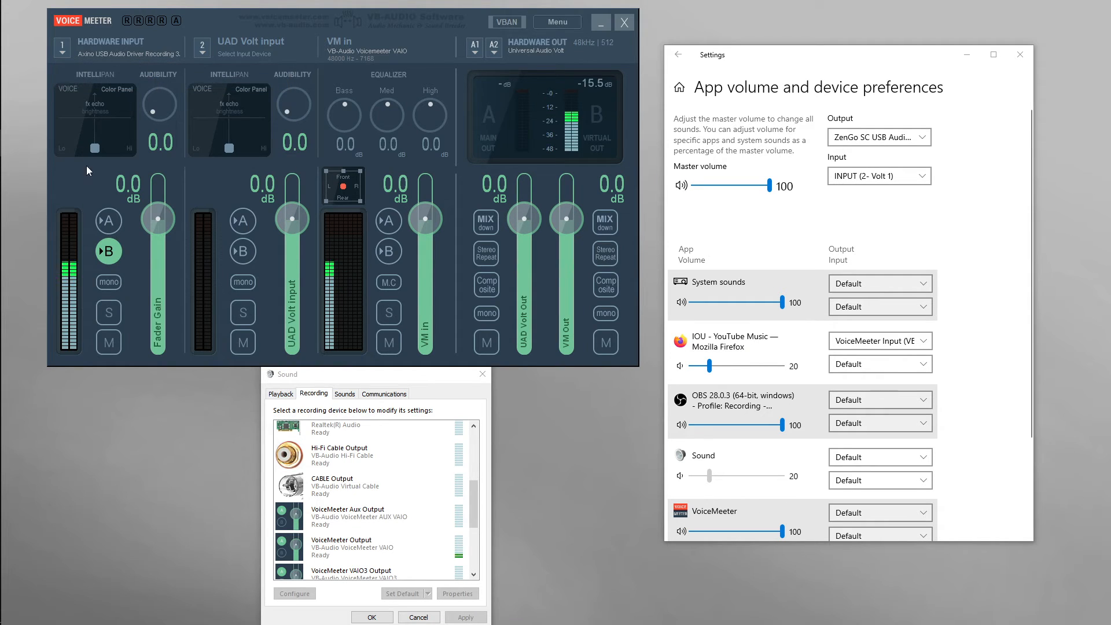
{"action": "left_click", "coordinate": [103, 252]}
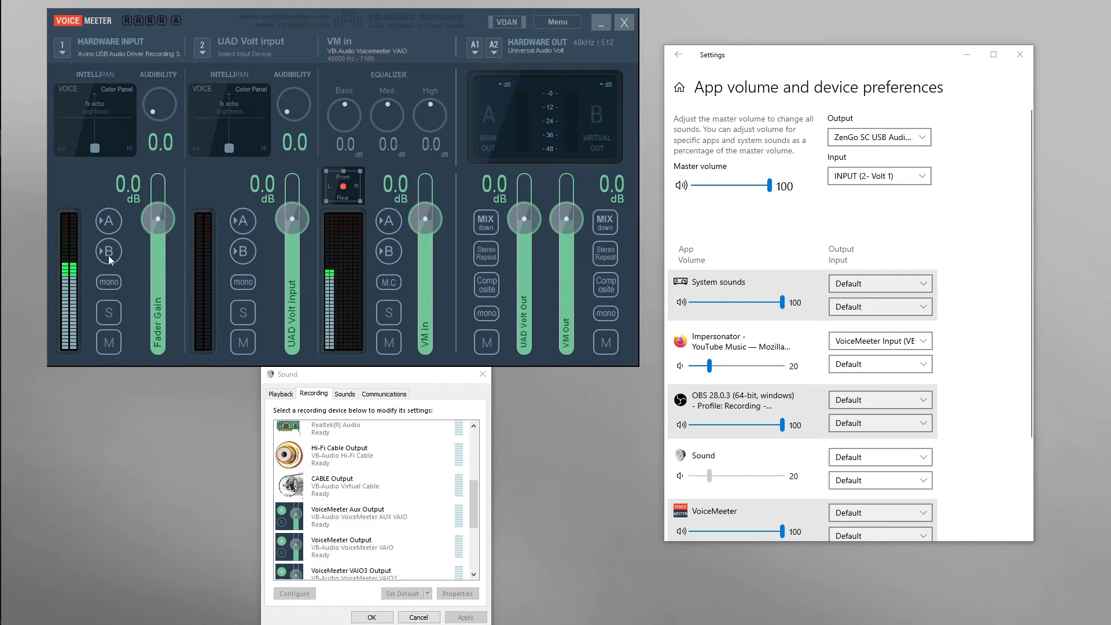
- Set hardware input 1 to WDM: Hi-Fi Cable Output and Mozilla Firefox's output to Hi-Fi Cable Input (VB-Audio Hi-Fi Cable)
{"action": "left_click", "coordinate": [109, 56]}
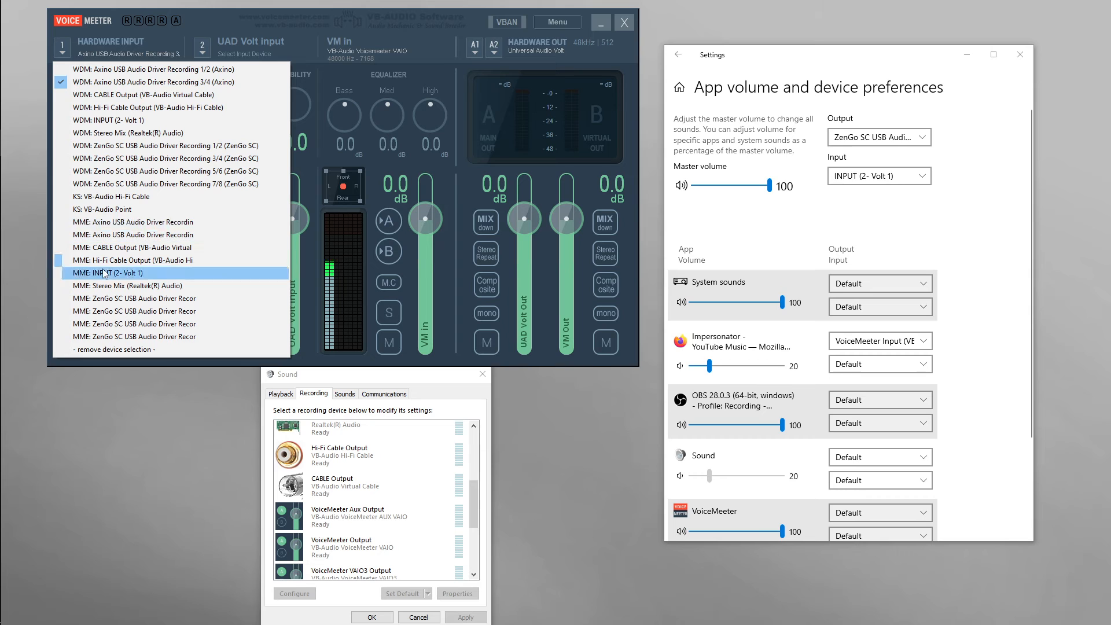
{"action": "left_click", "coordinate": [171, 43]}
{"action": "left_click", "coordinate": [151, 50]}
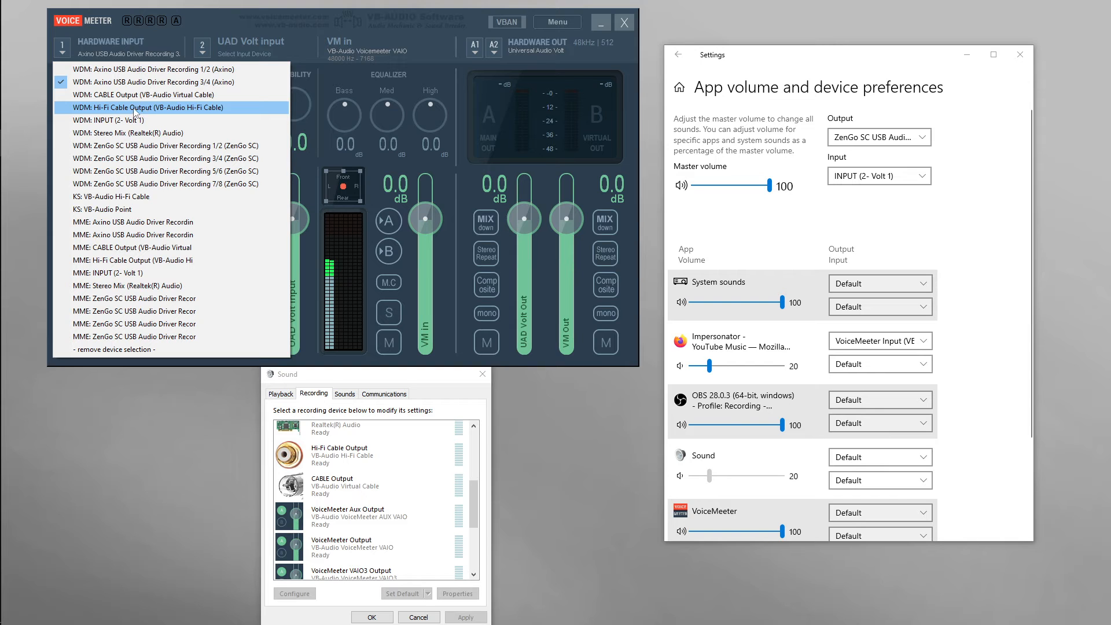
{"action": "left_click", "coordinate": [115, 109]}
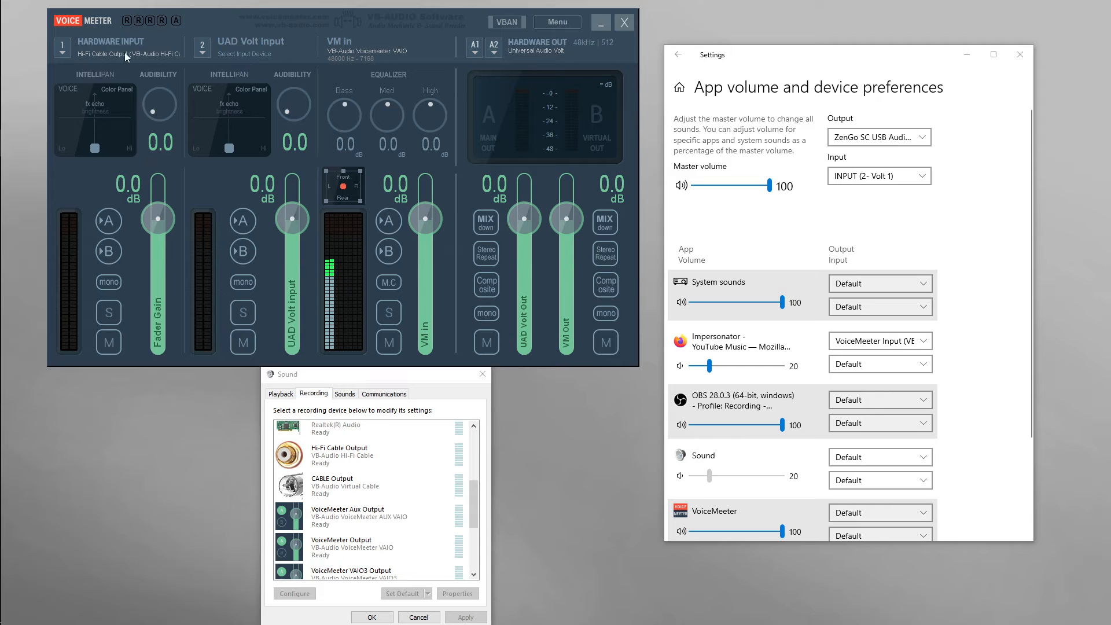
{"action": "left_click", "coordinate": [861, 346]}
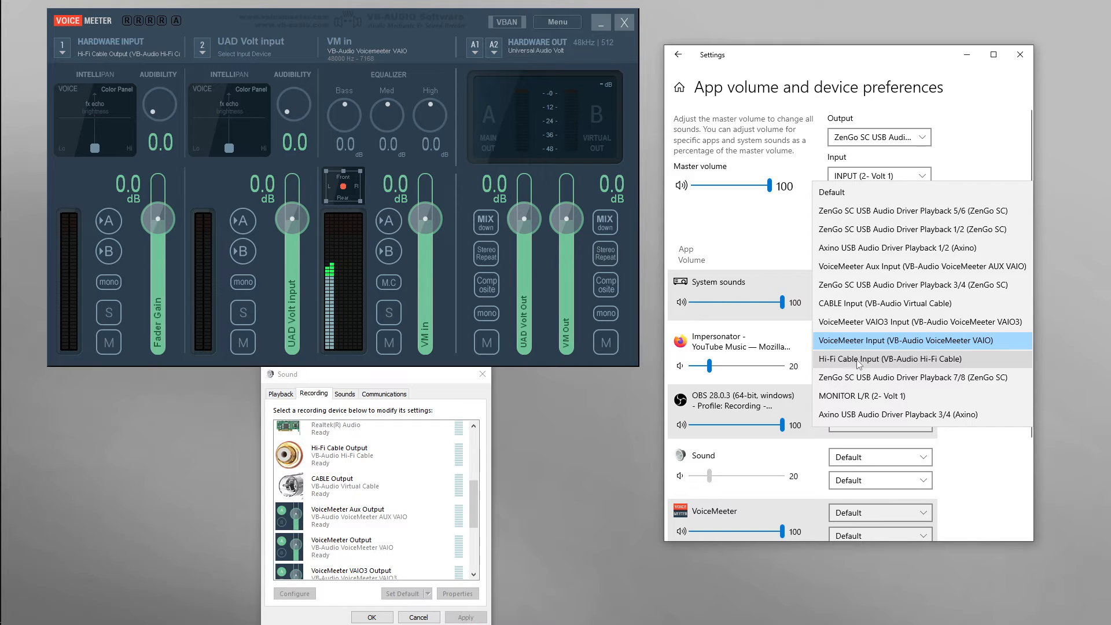
{"action": "left_click", "coordinate": [892, 361]}
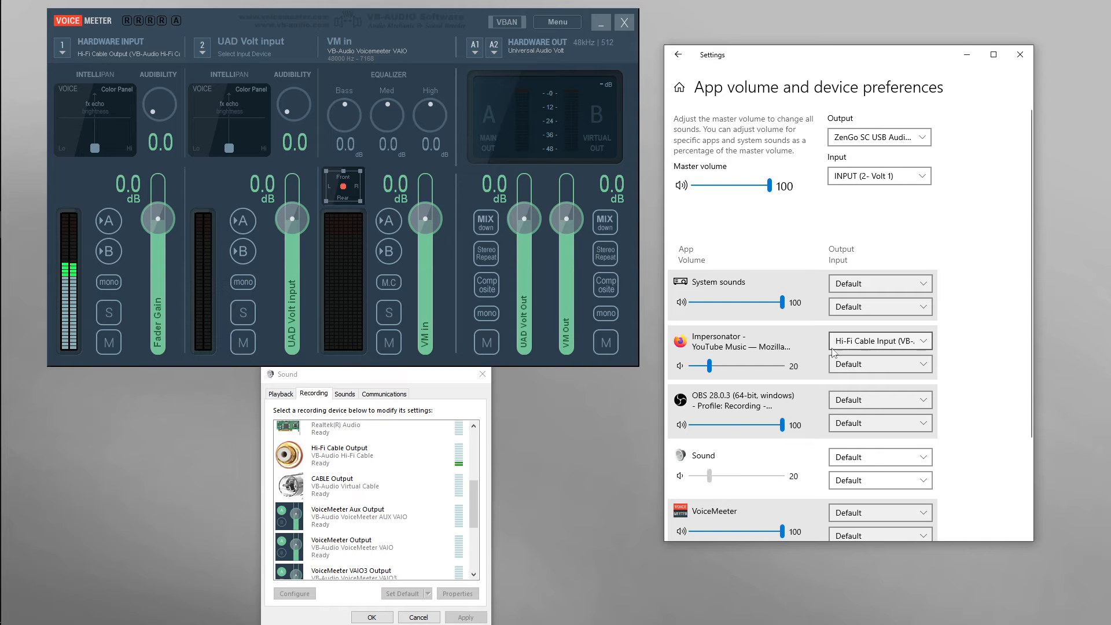
- Remove the device selection from hardware input 1 and check Hi-Fi Cable Input's level meter among the playback devices
{"action": "left_click", "coordinate": [120, 54]}
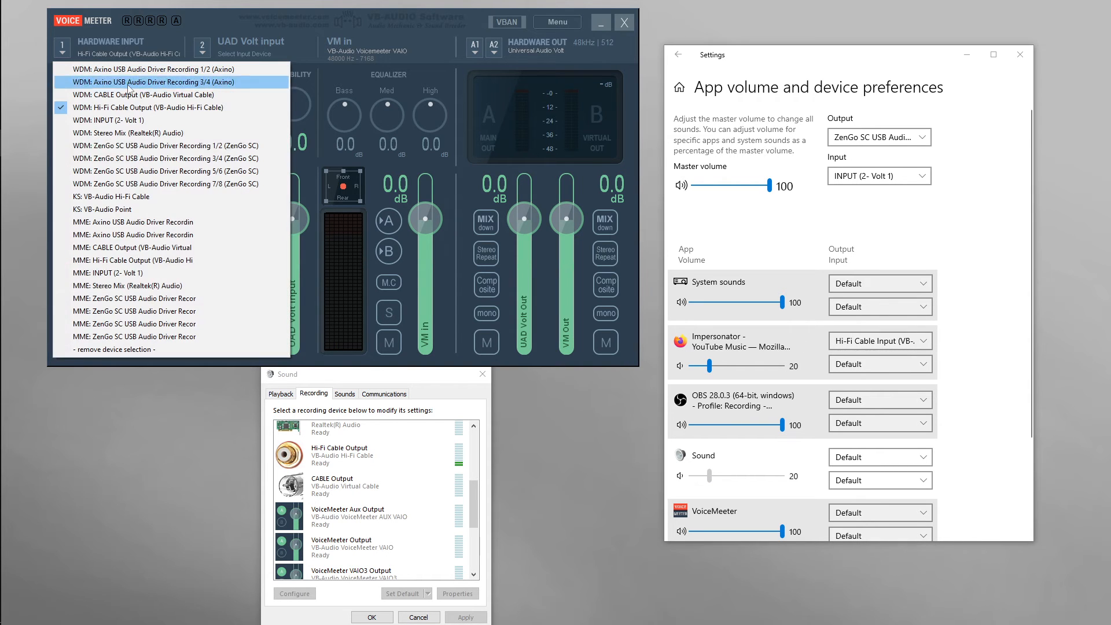
{"action": "left_click", "coordinate": [152, 349]}
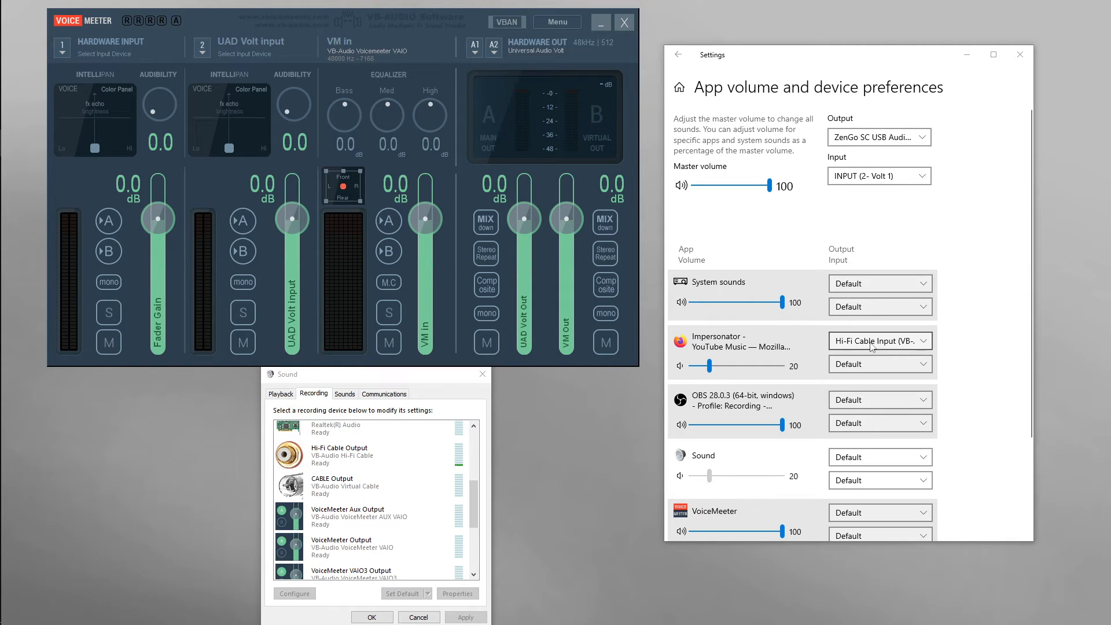
{"action": "left_click", "coordinate": [281, 393]}
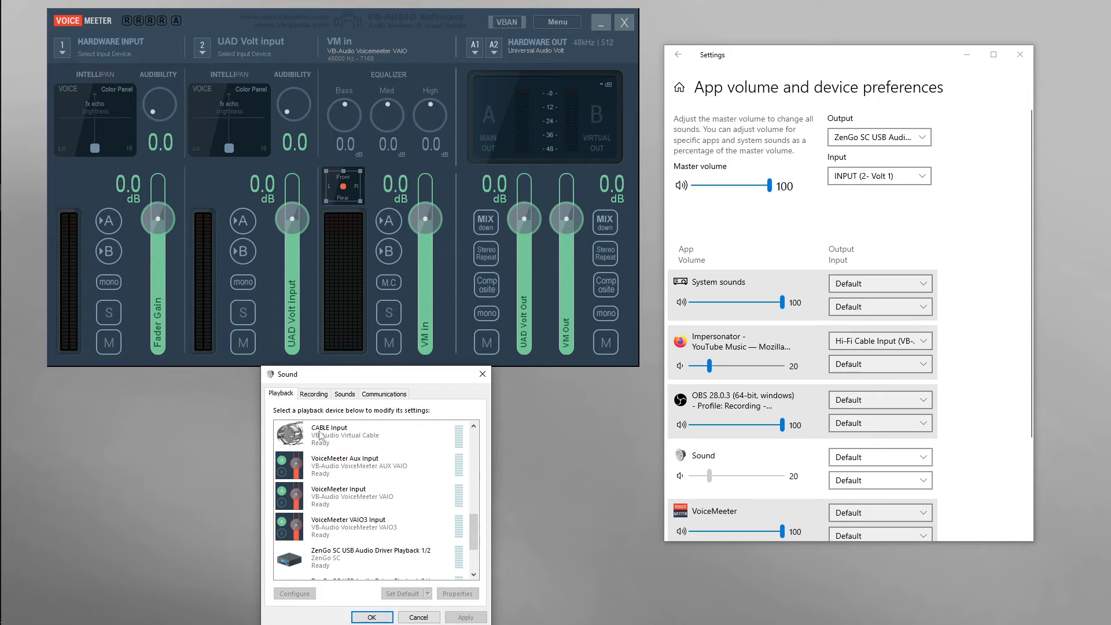
{"action": "scroll", "coordinate": [321, 440], "scroll_direction": "up", "scroll_amount": 2}
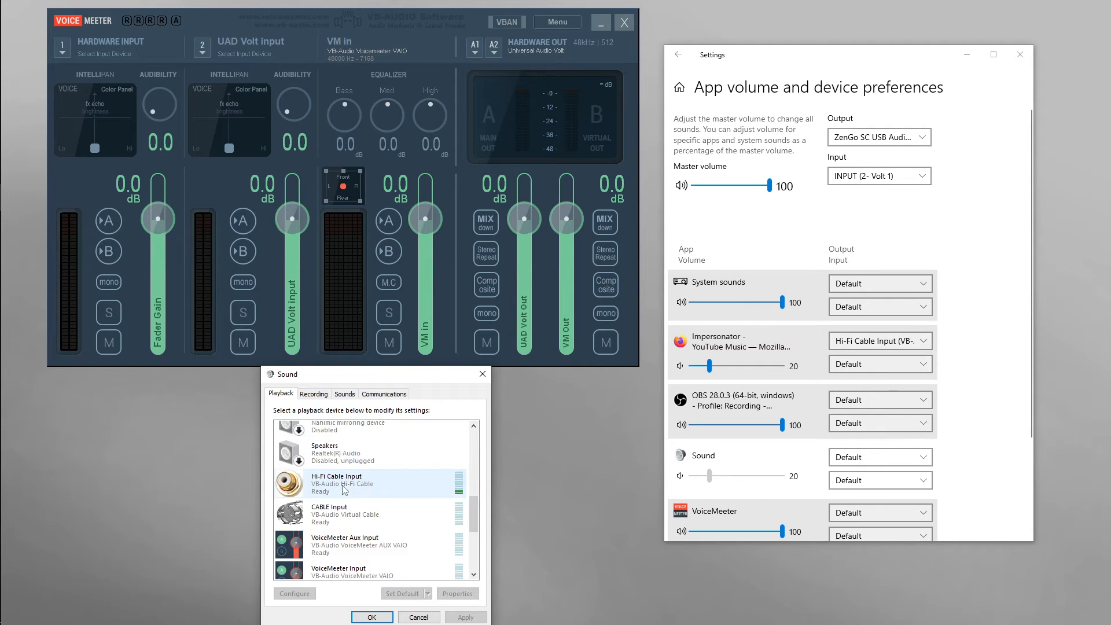
- Check Hi-Fi Cable Output's level among the recording devices and set hardware input 1 to WDM: Hi-Fi Cable Output (VB-Audio Hi-Fi Cable)
{"action": "left_click", "coordinate": [325, 398]}
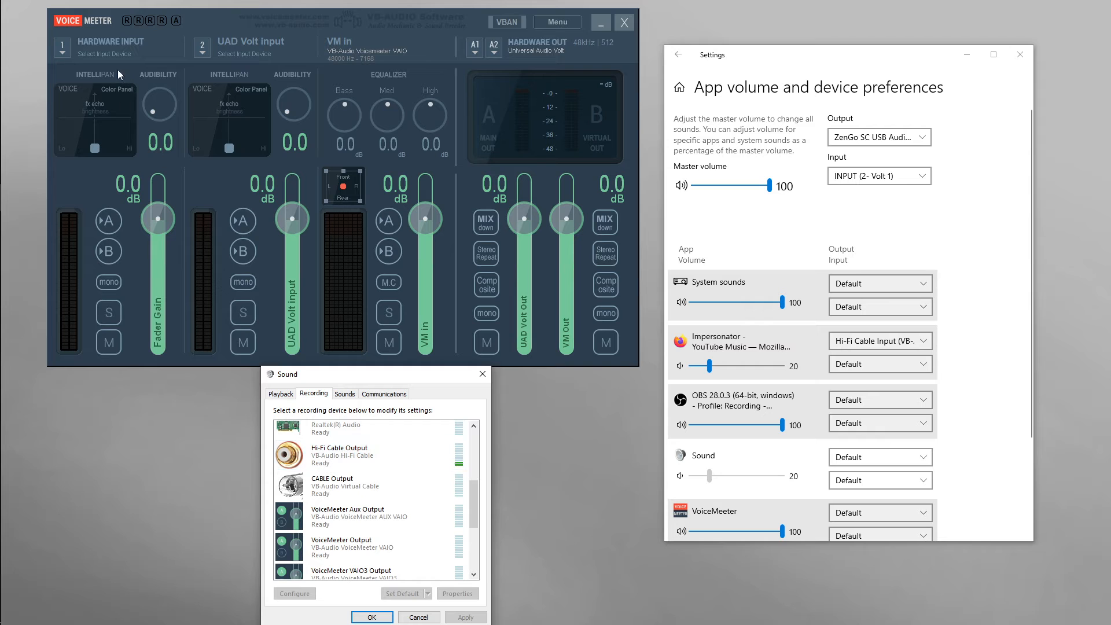
{"action": "left_click", "coordinate": [117, 54]}
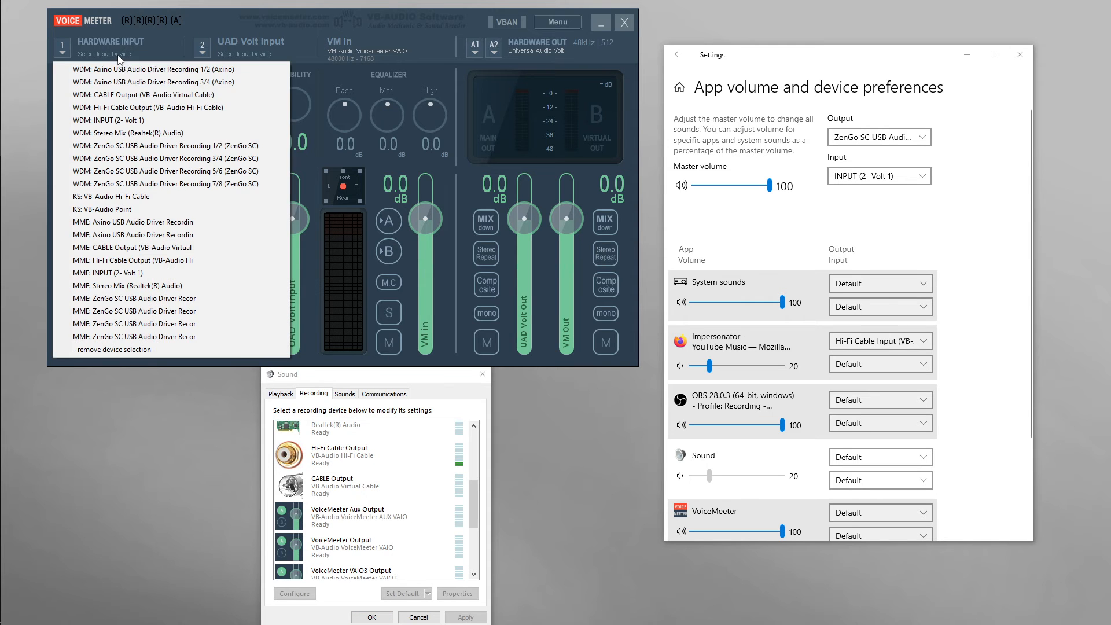
{"action": "left_click", "coordinate": [152, 95]}
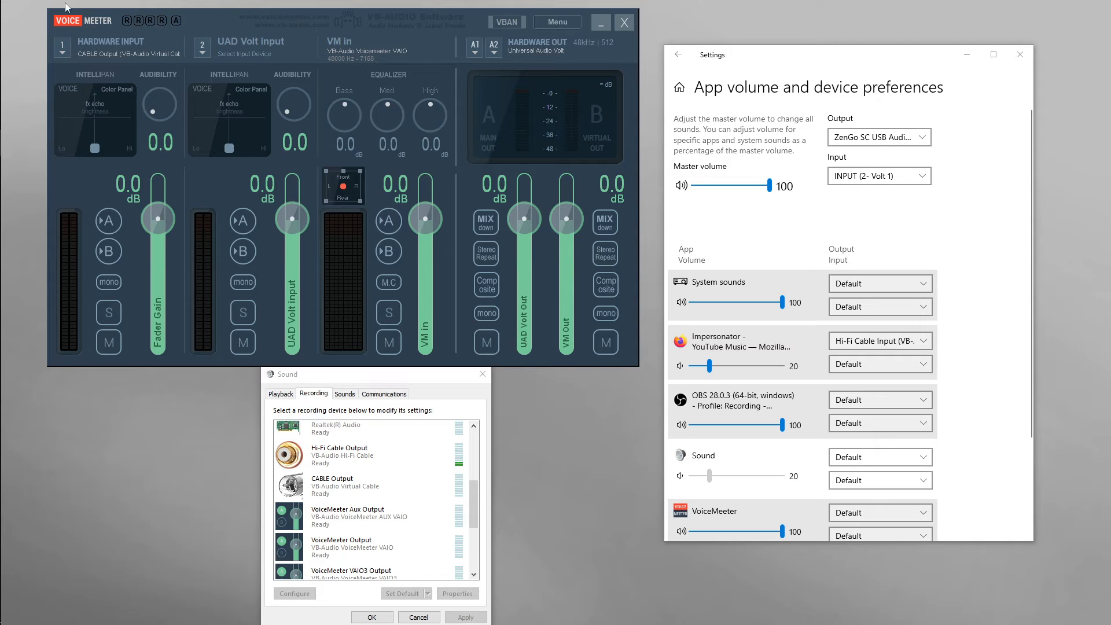
{"action": "left_click", "coordinate": [78, 44]}
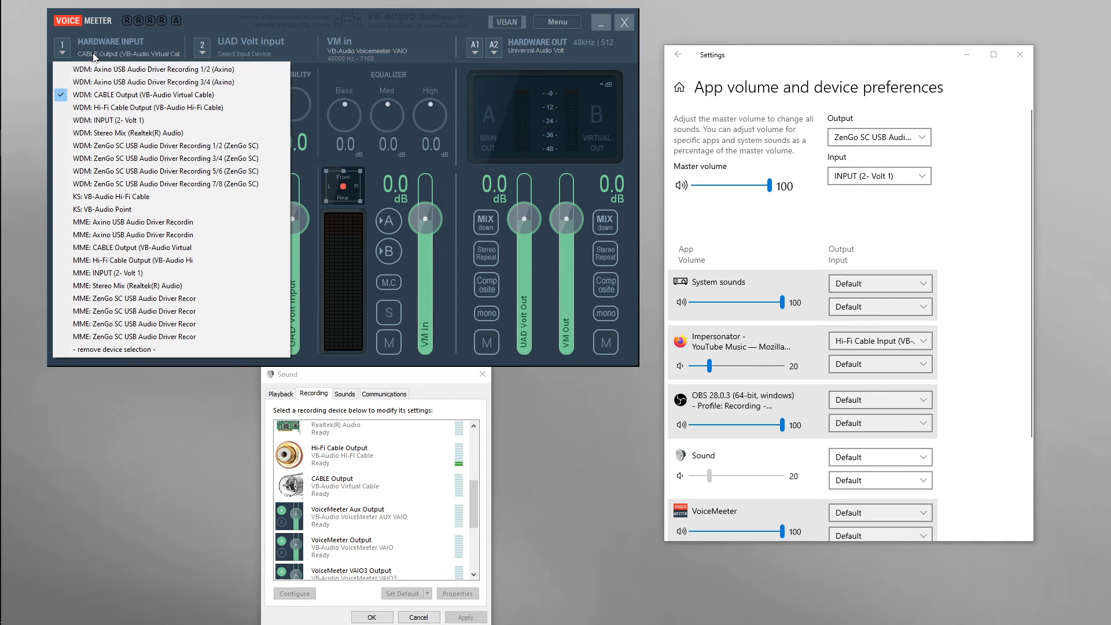
{"action": "left_click", "coordinate": [138, 108]}
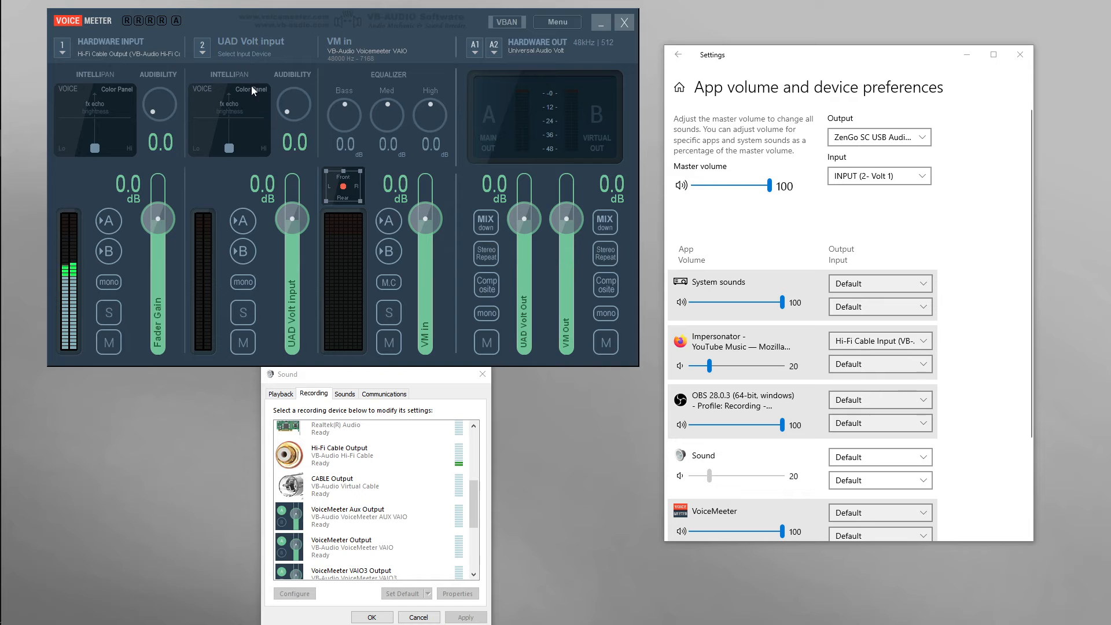
- Examine the ASIO drivers offered for hardware output A1 and compare them with the devices offered for hardware input 2
{"action": "left_click", "coordinate": [473, 50]}
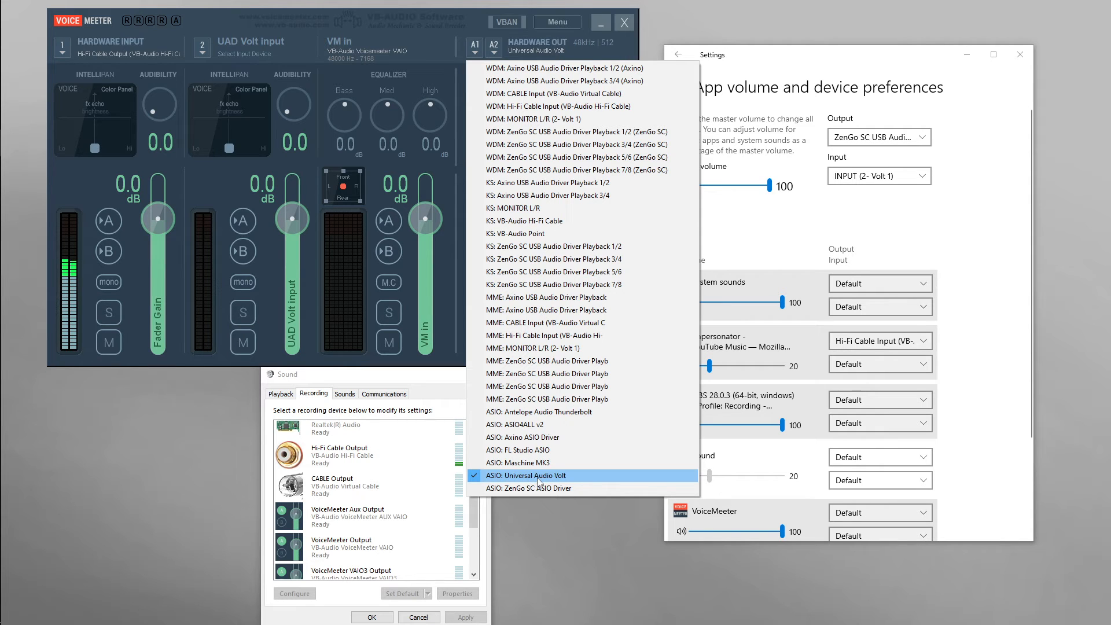
{"action": "left_click", "coordinate": [432, 53]}
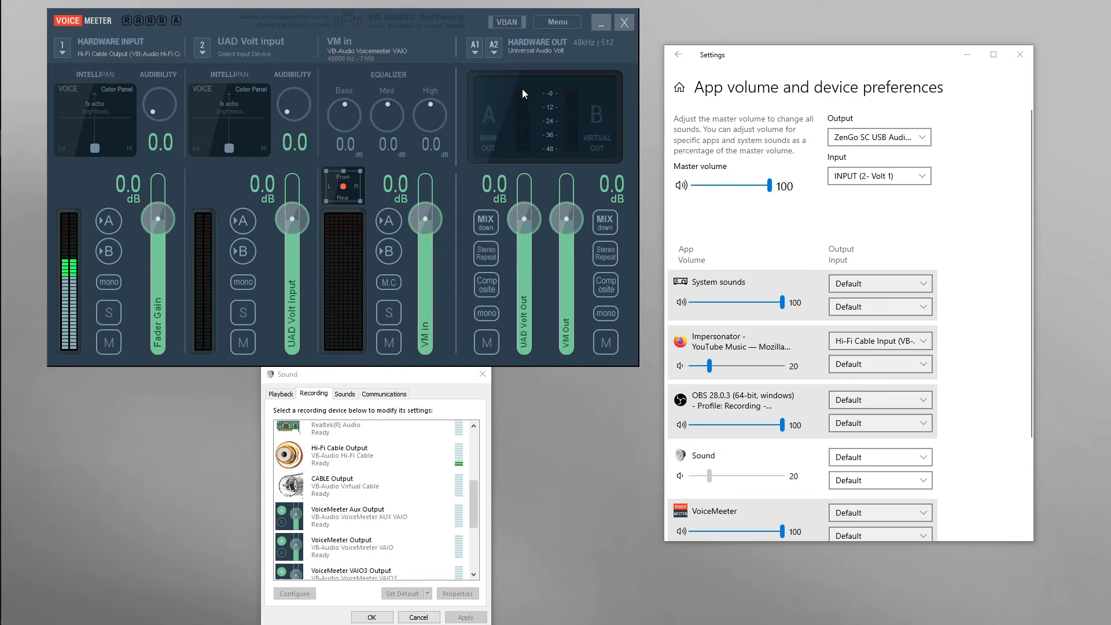
{"action": "left_click", "coordinate": [269, 55]}
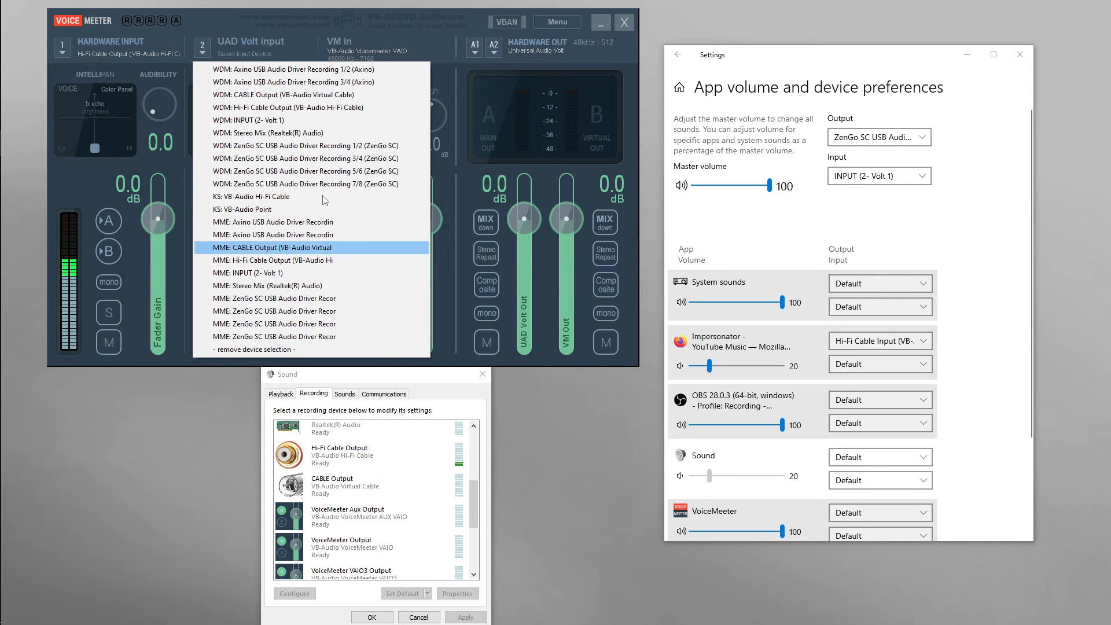
{"action": "left_click", "coordinate": [450, 49]}
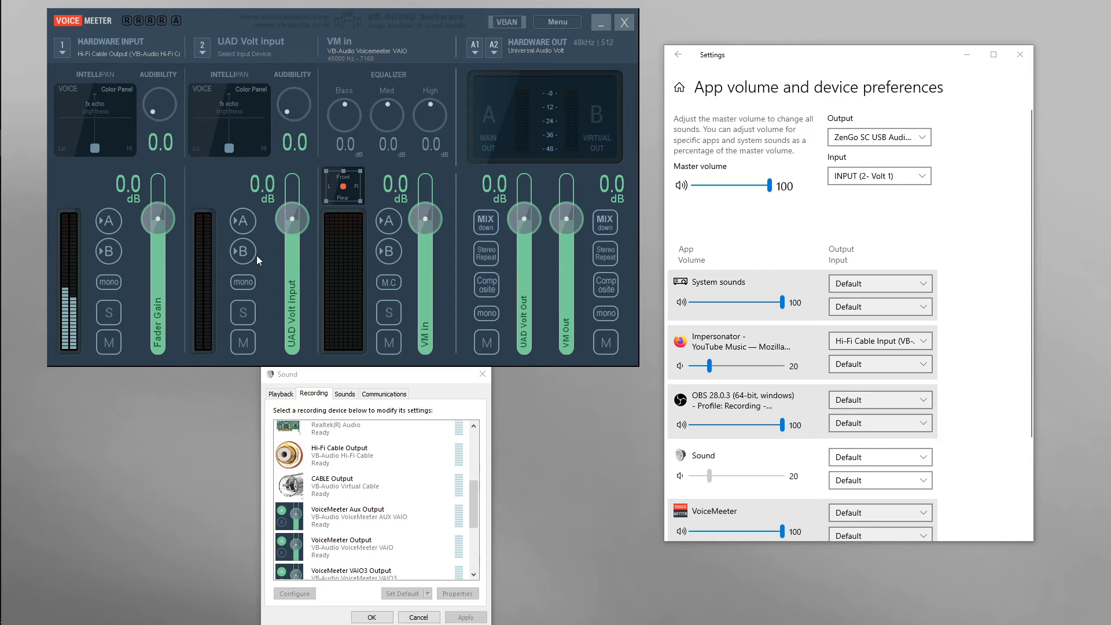
- Open System Settings / Options and patch ASIO input 1 to the left channel of strip IN 2
{"action": "left_click", "coordinate": [546, 22]}
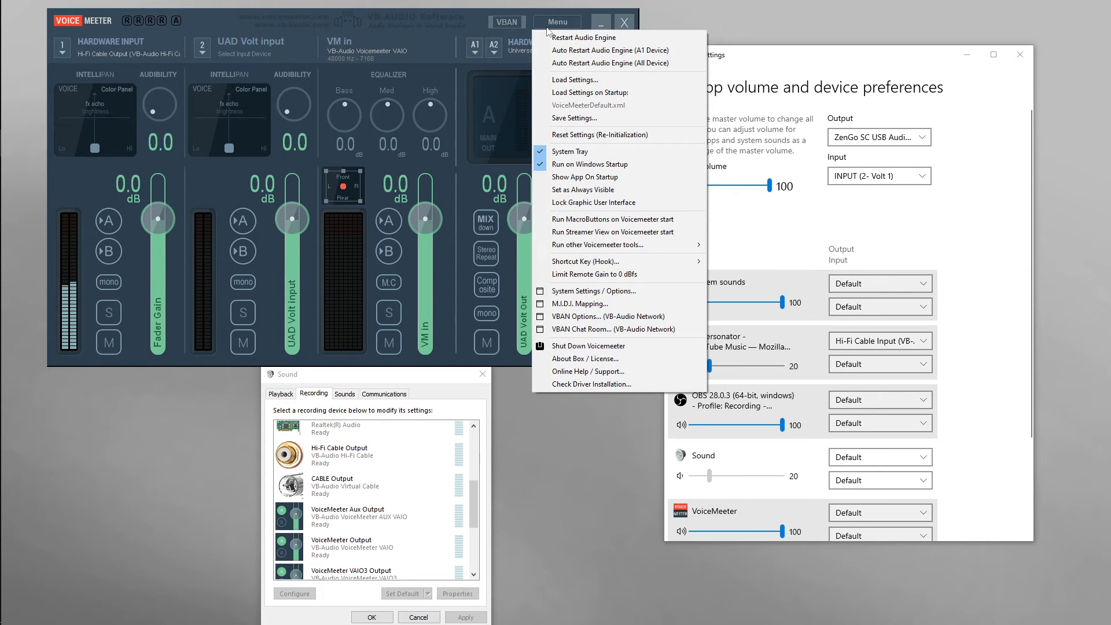
{"action": "left_click", "coordinate": [581, 297]}
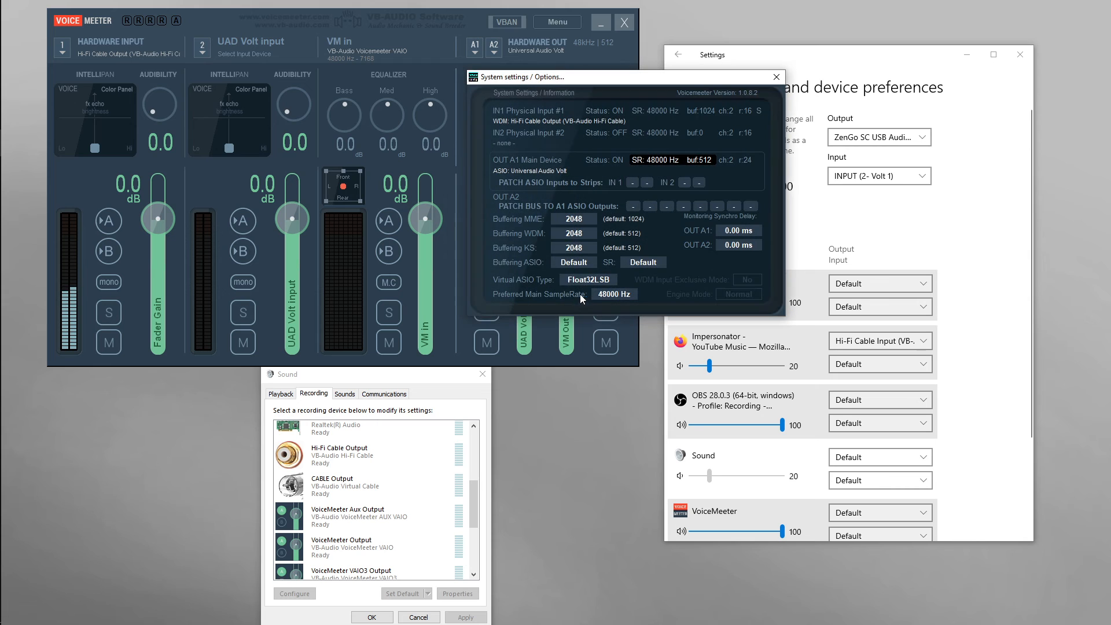
{"action": "left_click_drag", "start_coordinate": [598, 91], "coordinate": [581, 113]}
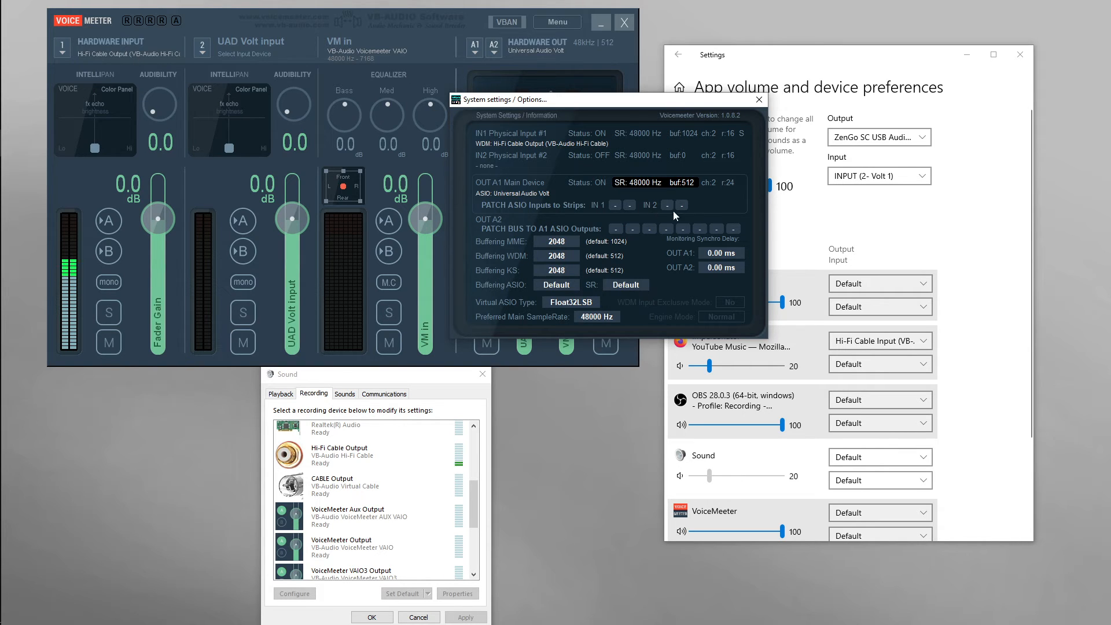
{"action": "left_click_drag", "start_coordinate": [675, 102], "coordinate": [771, 115]}
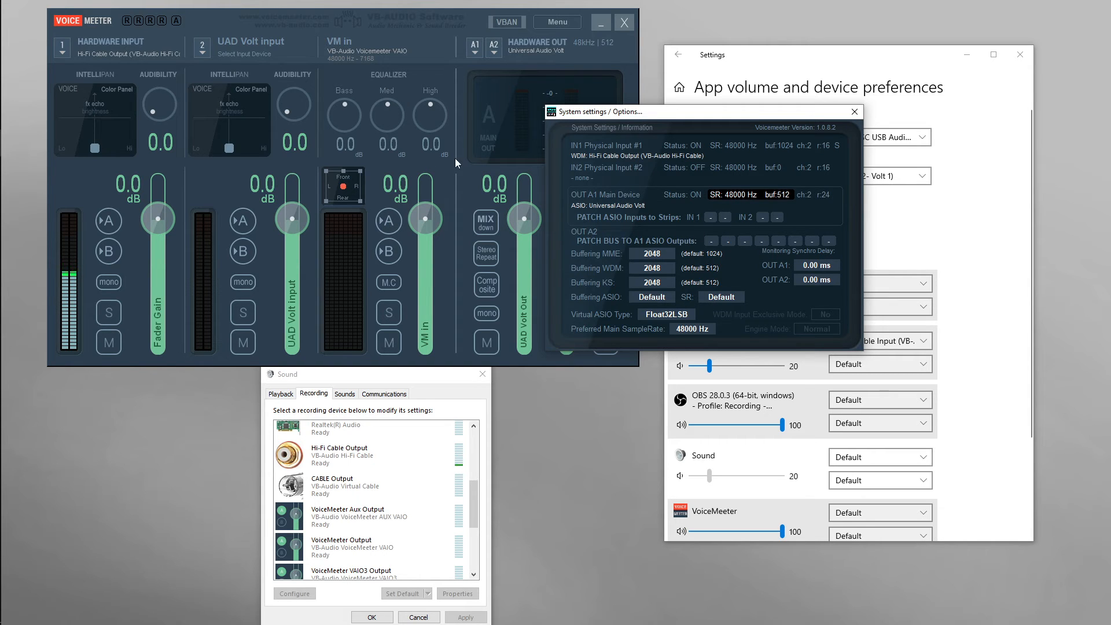
{"action": "left_click", "coordinate": [763, 218]}
{"action": "left_click", "coordinate": [762, 218]}
{"action": "left_click", "coordinate": [768, 214]}
{"action": "left_click", "coordinate": [762, 219]}
{"action": "left_click", "coordinate": [762, 217]}
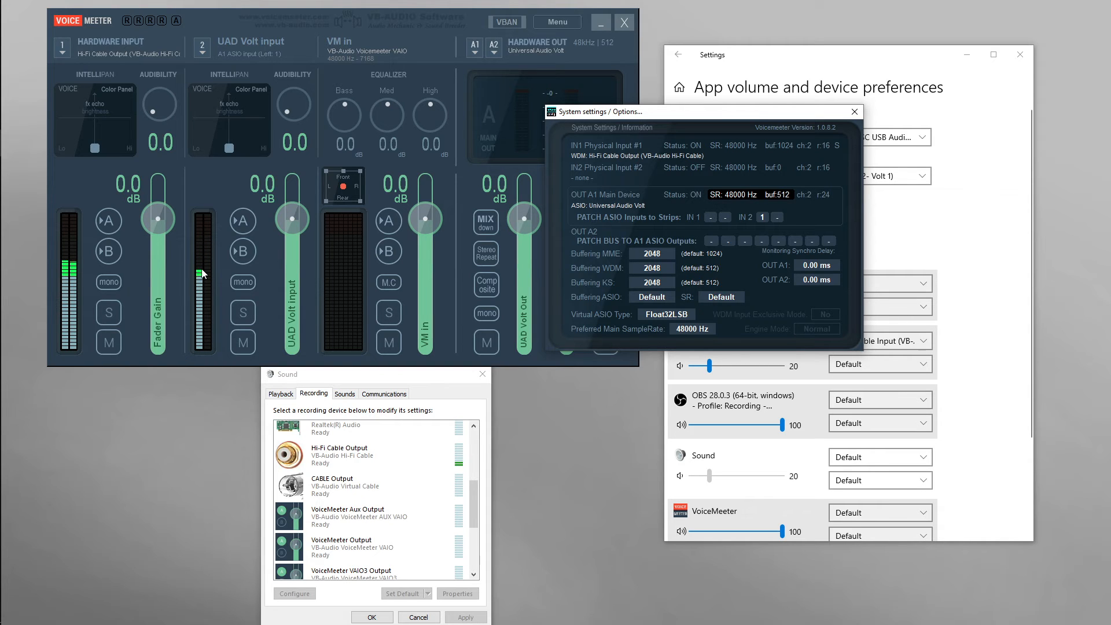
- Switch mono on and off again for hardware input 2, and patch ASIO input 1 to IN 2's right channel as well
{"action": "left_click", "coordinate": [242, 282]}
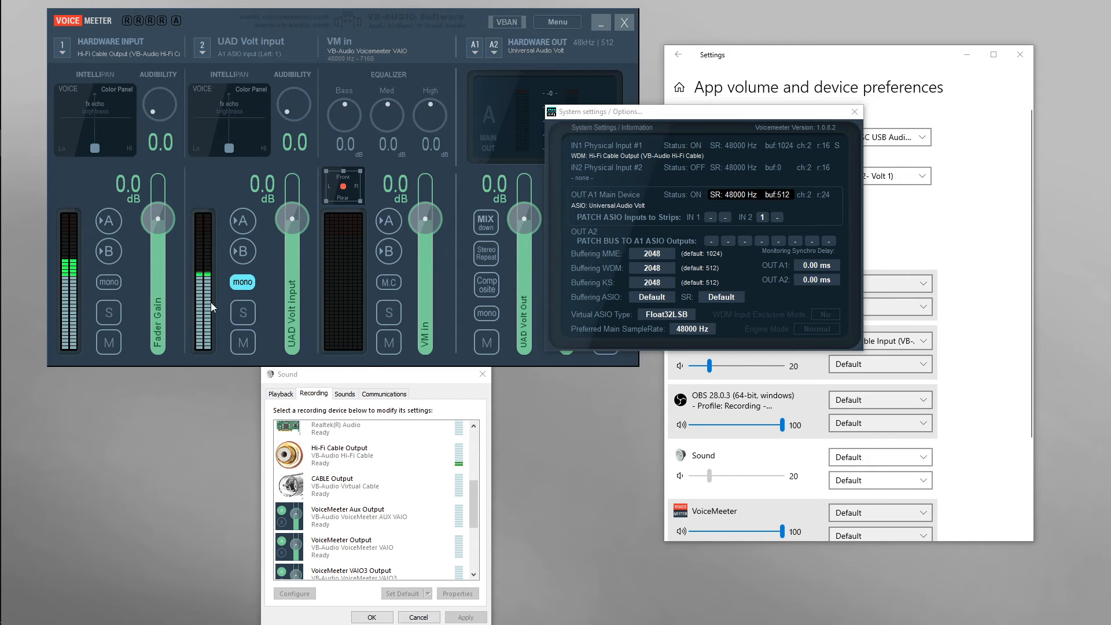
{"action": "left_click", "coordinate": [241, 283]}
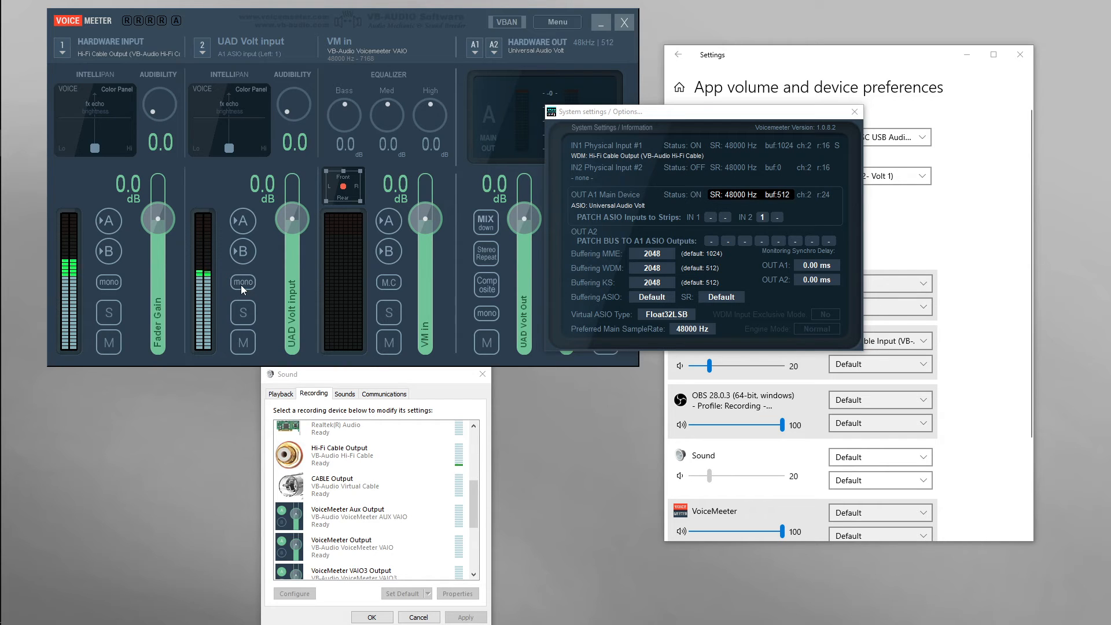
{"action": "left_click", "coordinate": [776, 218]}
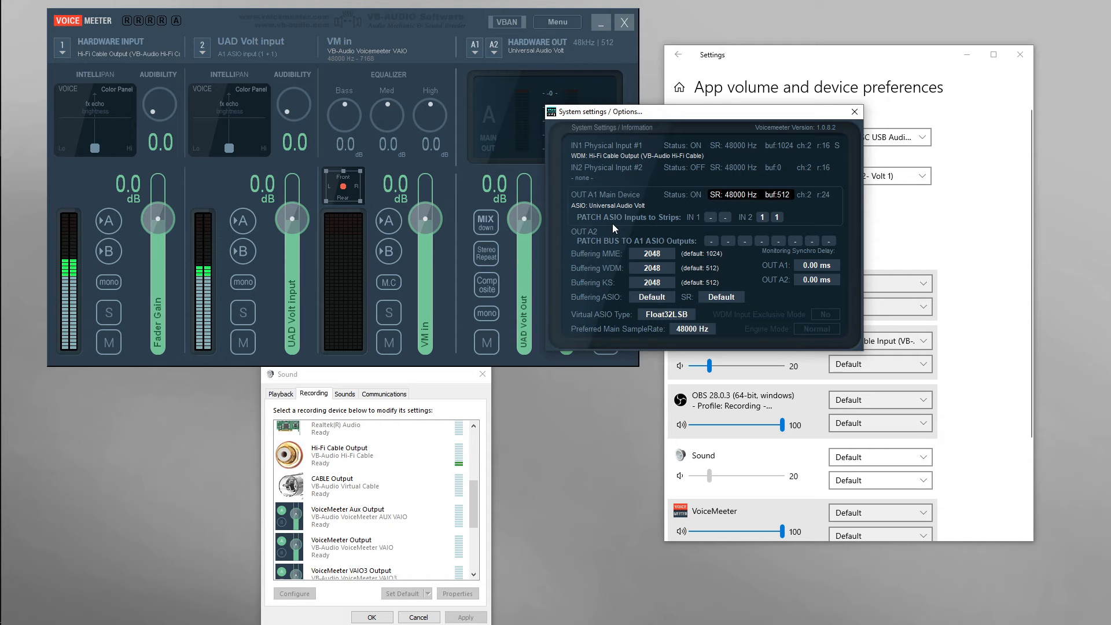
- Patch ASIO input 1 to the left channel and ASIO input 2 to the right channel of IN 2
{"action": "left_click", "coordinate": [776, 216]}
{"action": "left_click", "coordinate": [760, 216]}
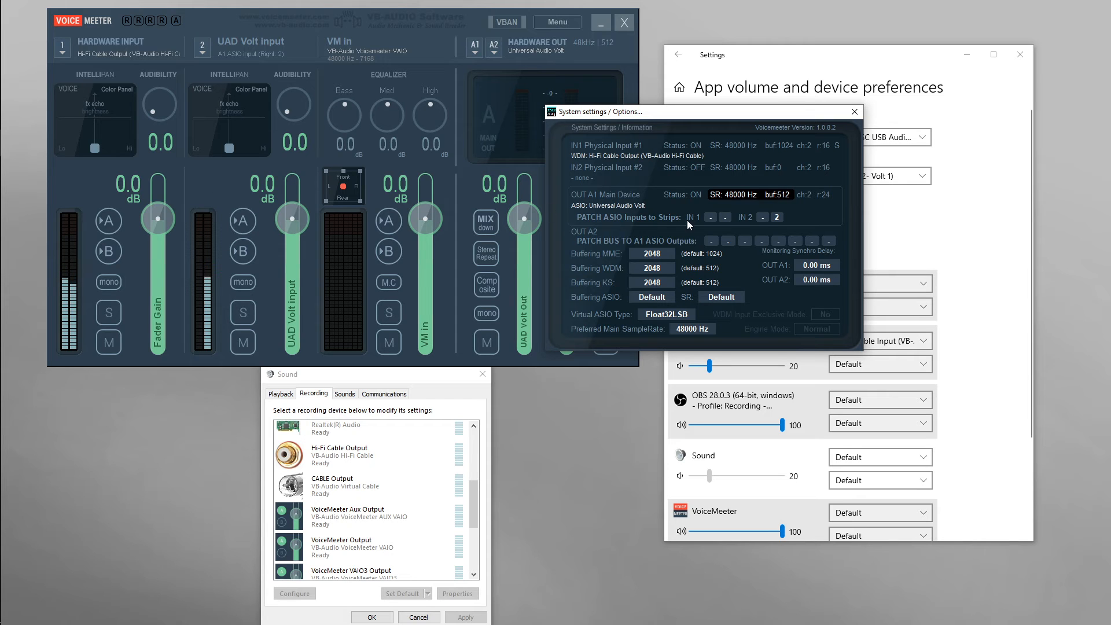
{"action": "left_click", "coordinate": [762, 218]}
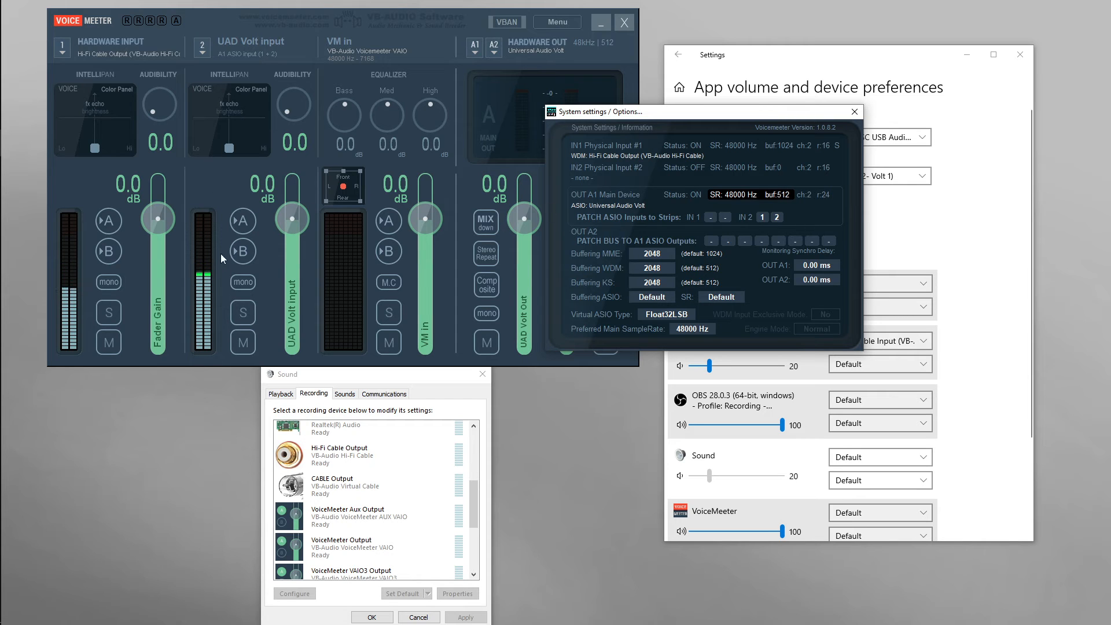
- Turn on mono for hardware input 2 and route it to both A and B
{"action": "left_click", "coordinate": [244, 284]}
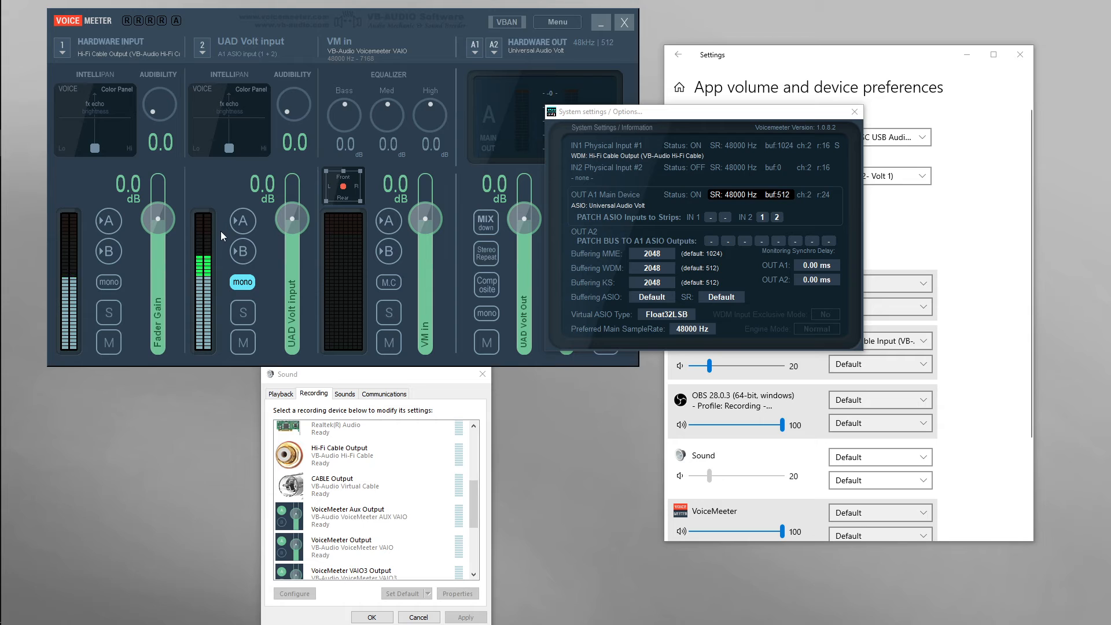
{"action": "right_click", "coordinate": [245, 127]}
{"action": "right_click", "coordinate": [245, 128]}
{"action": "right_click", "coordinate": [216, 380]}
{"action": "left_click", "coordinate": [273, 321]}
{"action": "left_click", "coordinate": [251, 252]}
{"action": "left_click", "coordinate": [247, 226]}
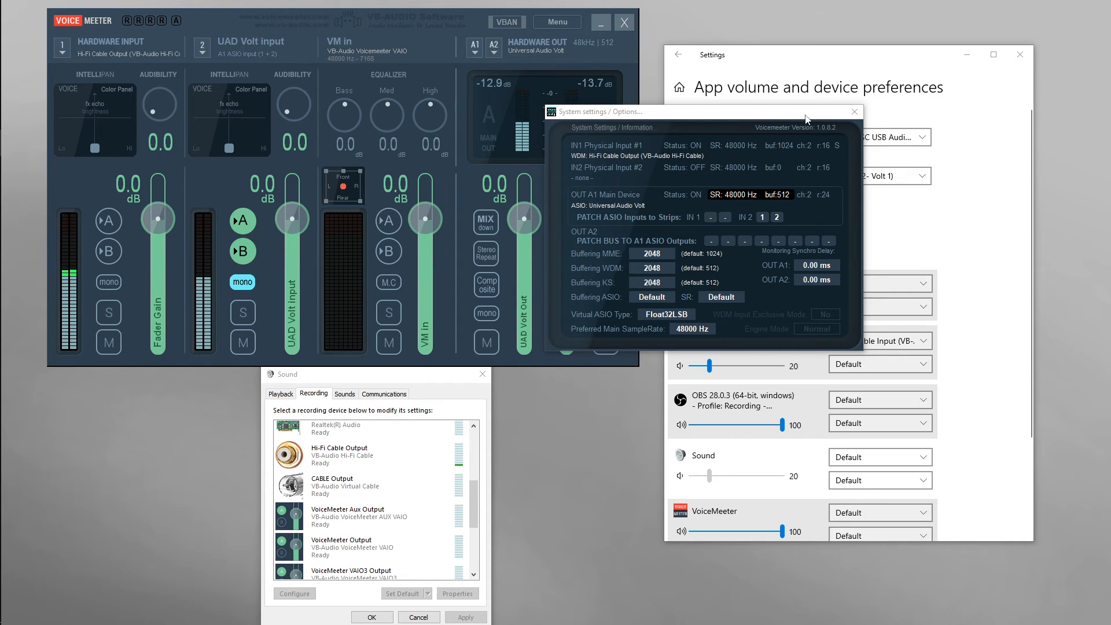
- Turn off A, B and mono on hardware input 2, patch ASIO input 1 to both IN 2 channels and close the system settings
{"action": "left_click", "coordinate": [241, 225]}
{"action": "left_click", "coordinate": [249, 250]}
{"action": "left_click", "coordinate": [245, 282]}
{"action": "left_click", "coordinate": [776, 216]}
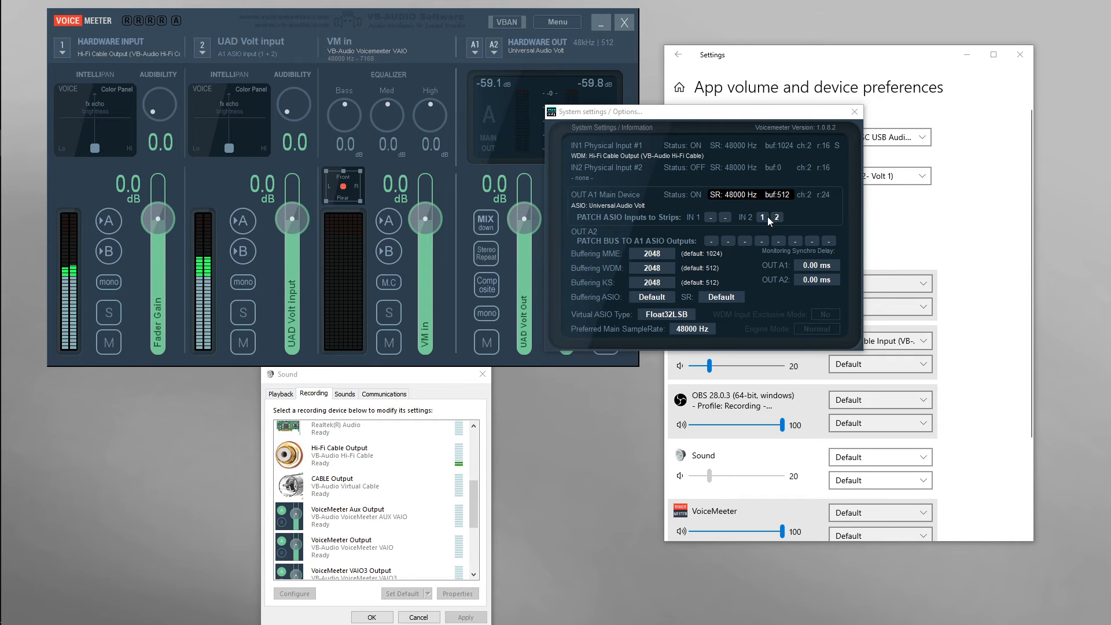
{"action": "left_click", "coordinate": [854, 112]}
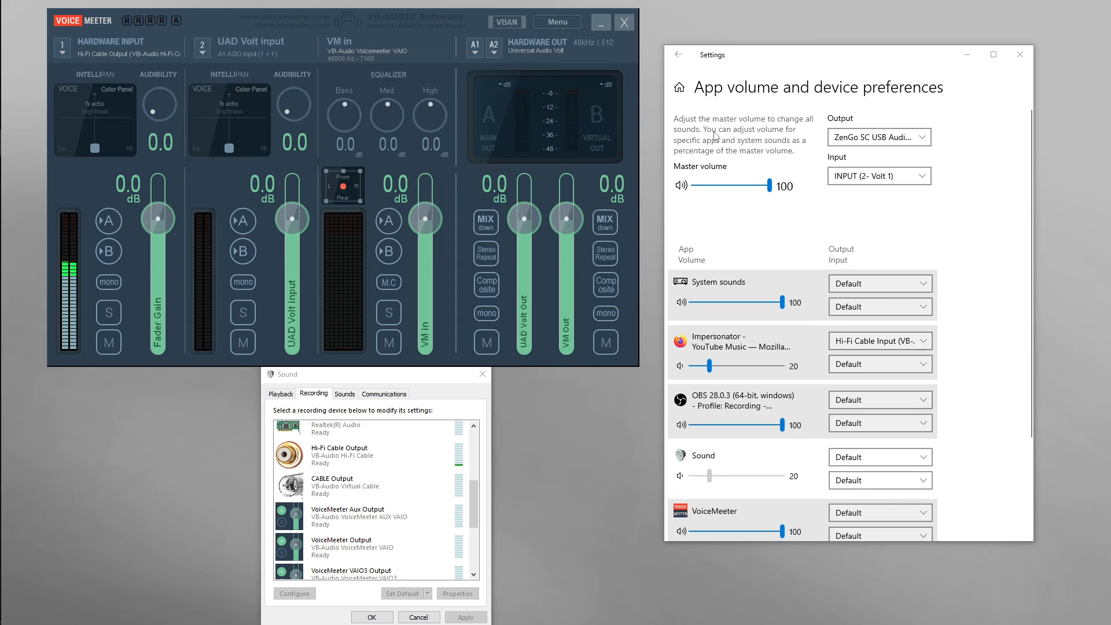
- Examine the buffer size options of VM in and the WDM, KS and MME devices offered for hardware input 1
{"action": "left_click", "coordinate": [371, 59]}
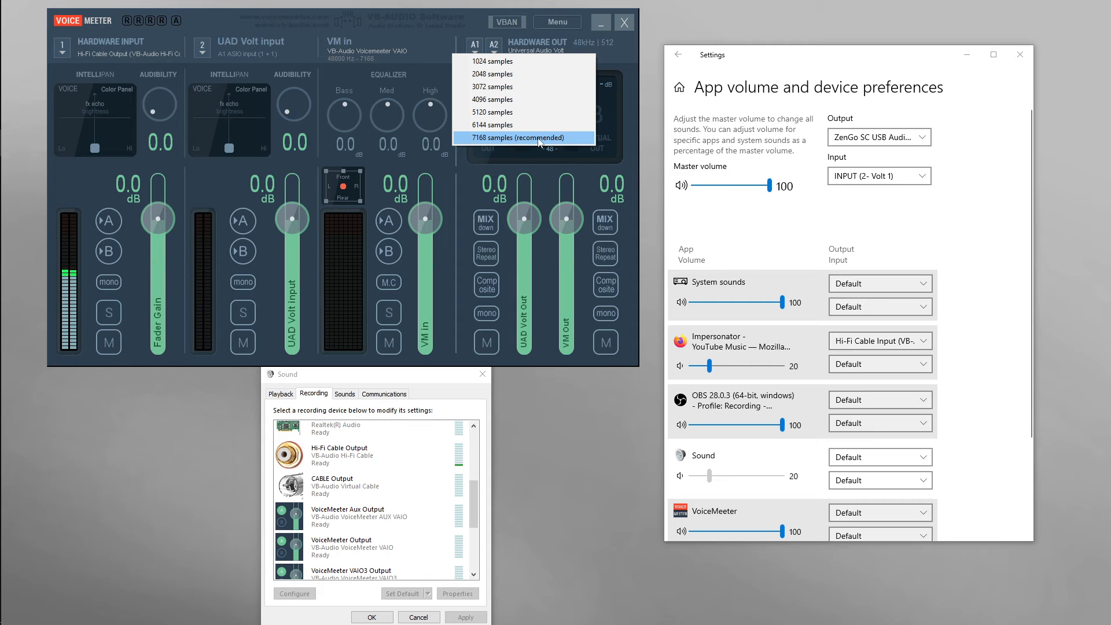
{"action": "left_click", "coordinate": [424, 61]}
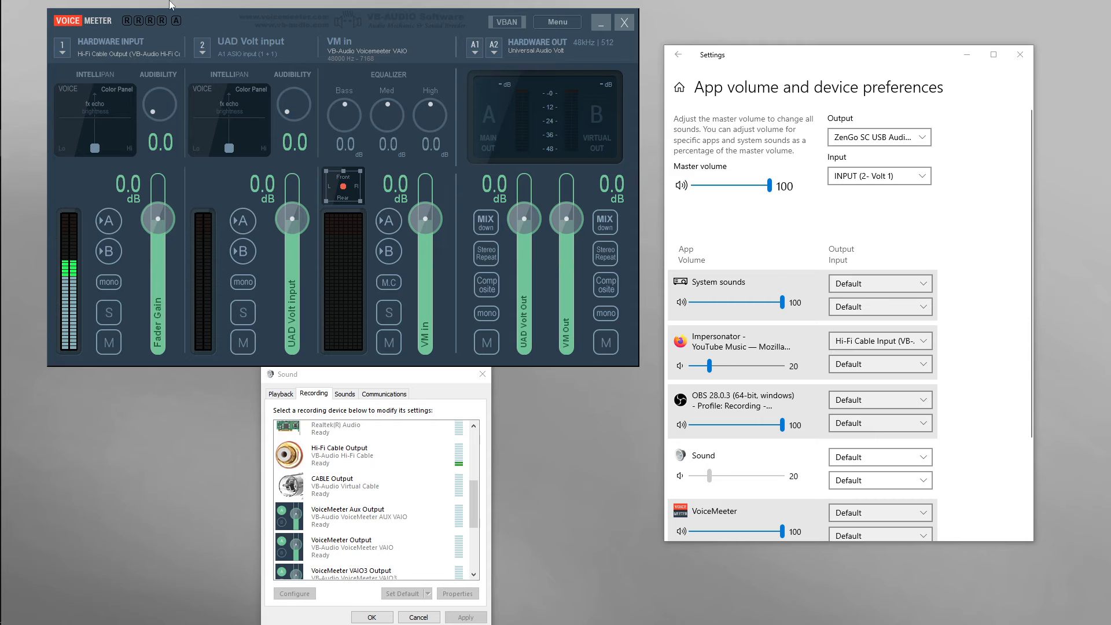
{"action": "left_click", "coordinate": [115, 59]}
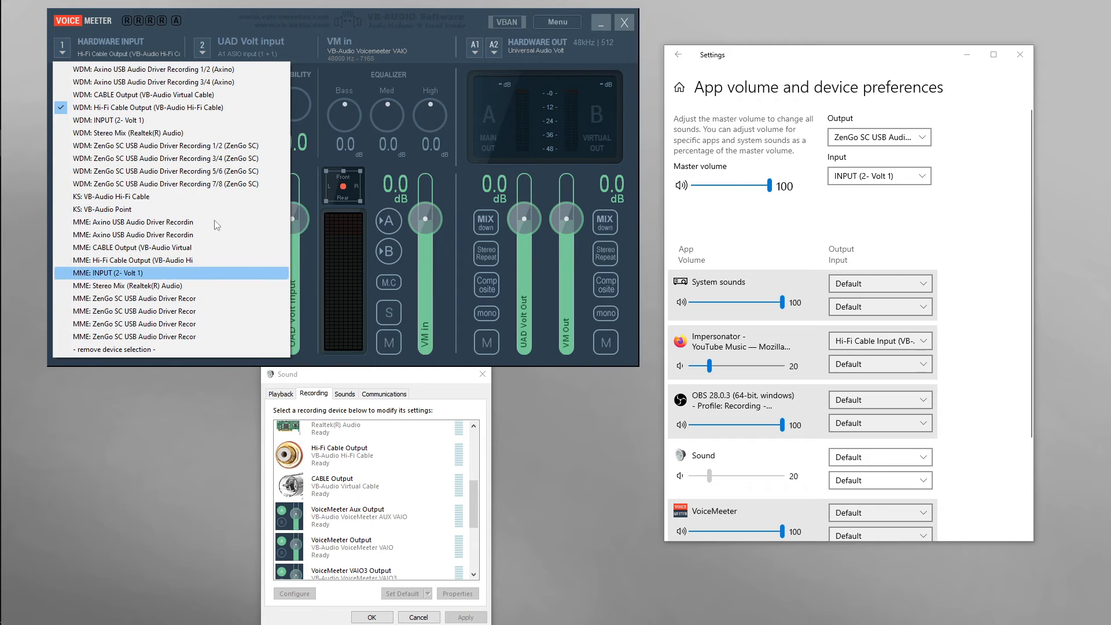
{"action": "left_click", "coordinate": [425, 60]}
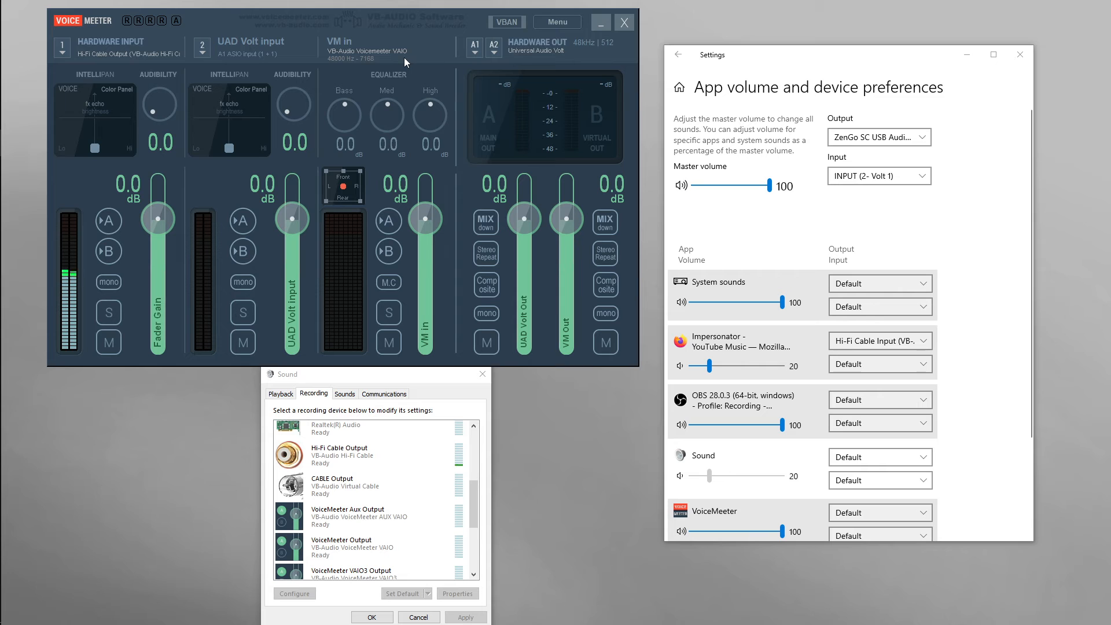
{"action": "left_click", "coordinate": [126, 53]}
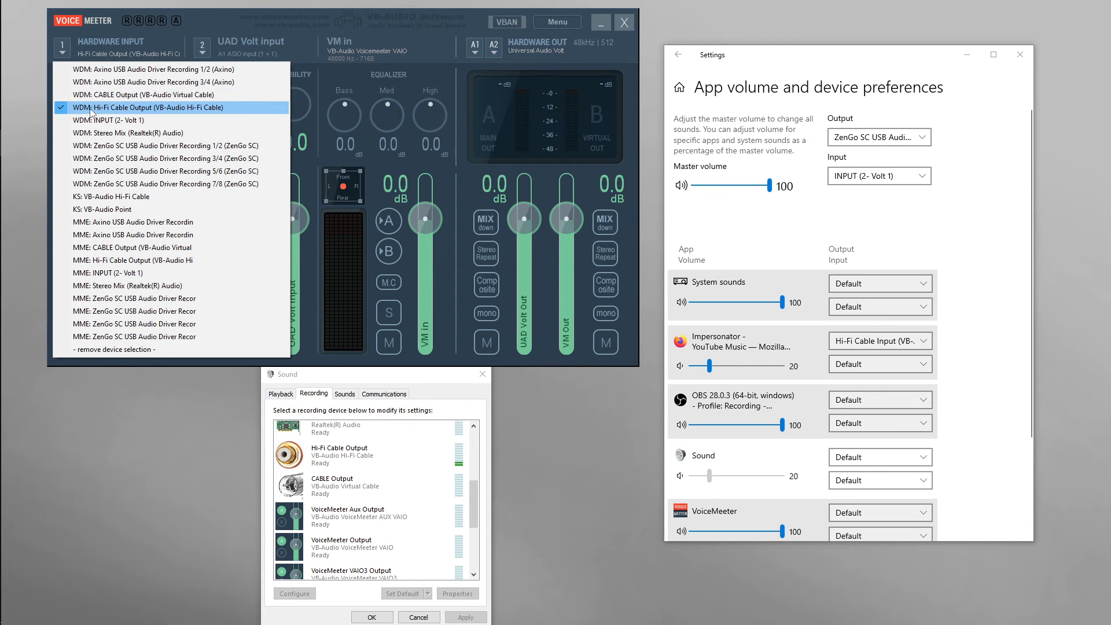
{"action": "left_click", "coordinate": [438, 53]}
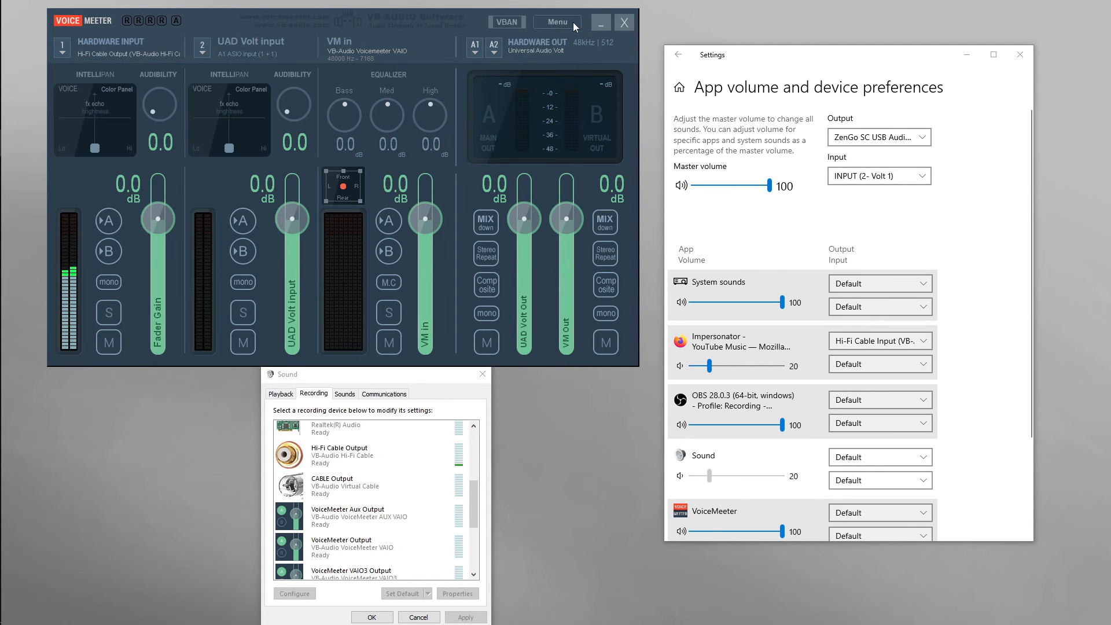
- Open System Settings / Options and the Volt Driver Control Panel to compare their sample rate and ASIO buffer size settings
{"action": "left_click", "coordinate": [573, 22]}
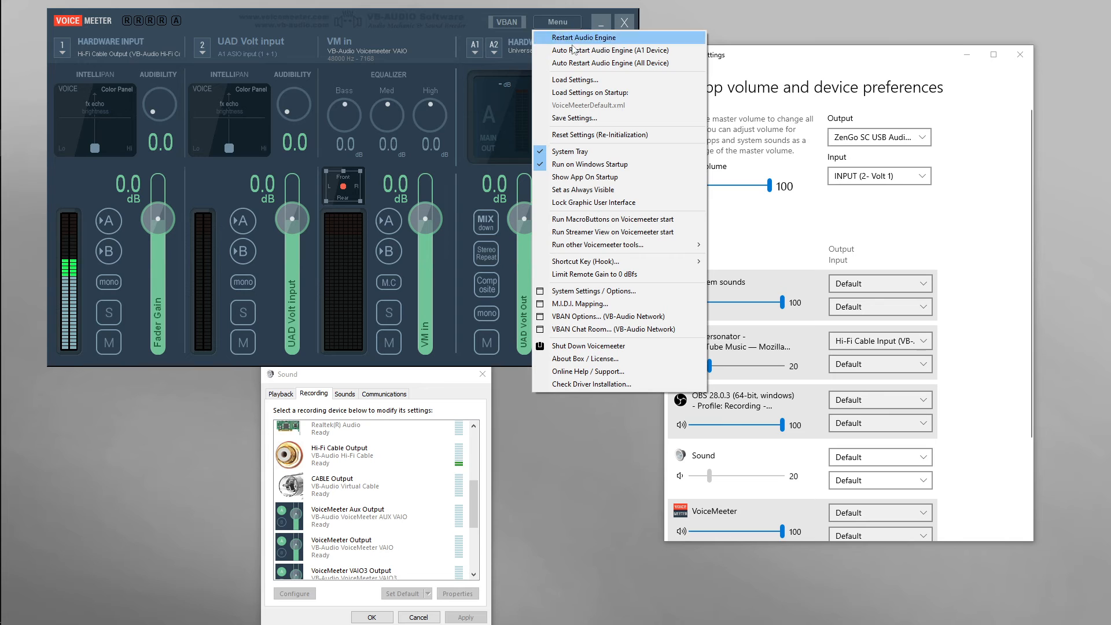
{"action": "left_click", "coordinate": [588, 291]}
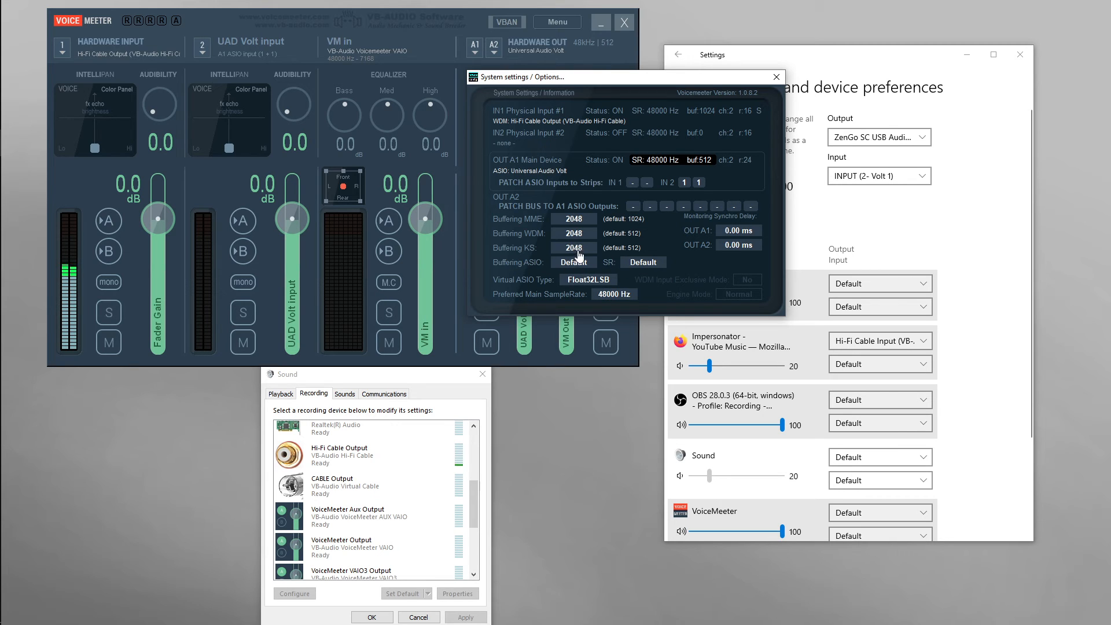
{"action": "mouse_move", "coordinate": [1, 399]}
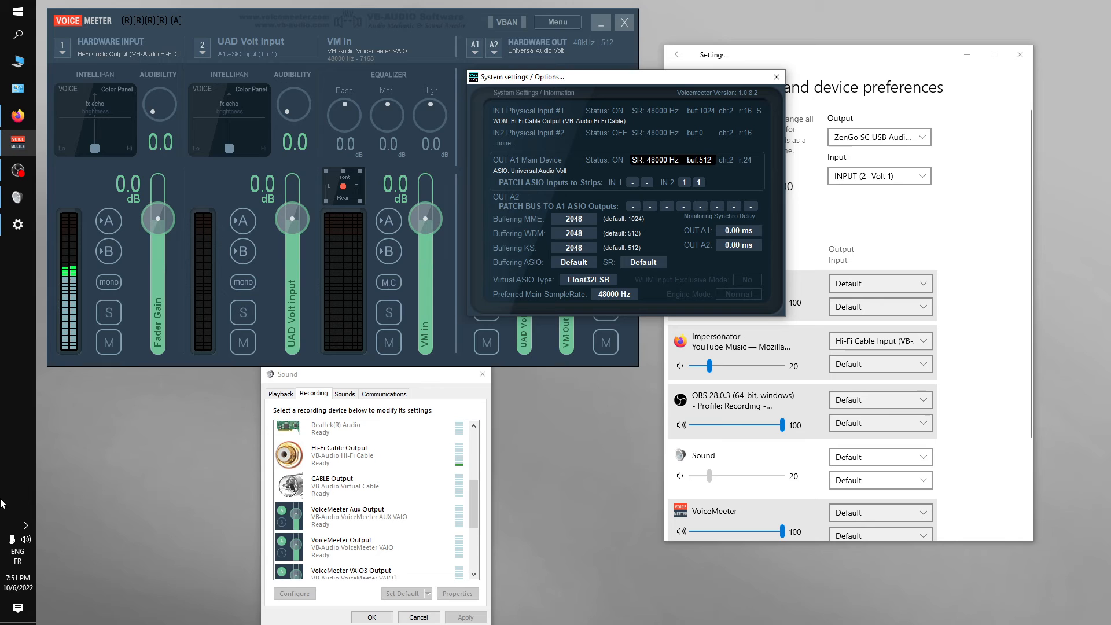
{"action": "left_click", "coordinate": [26, 524]}
{"action": "left_click", "coordinate": [93, 549]}
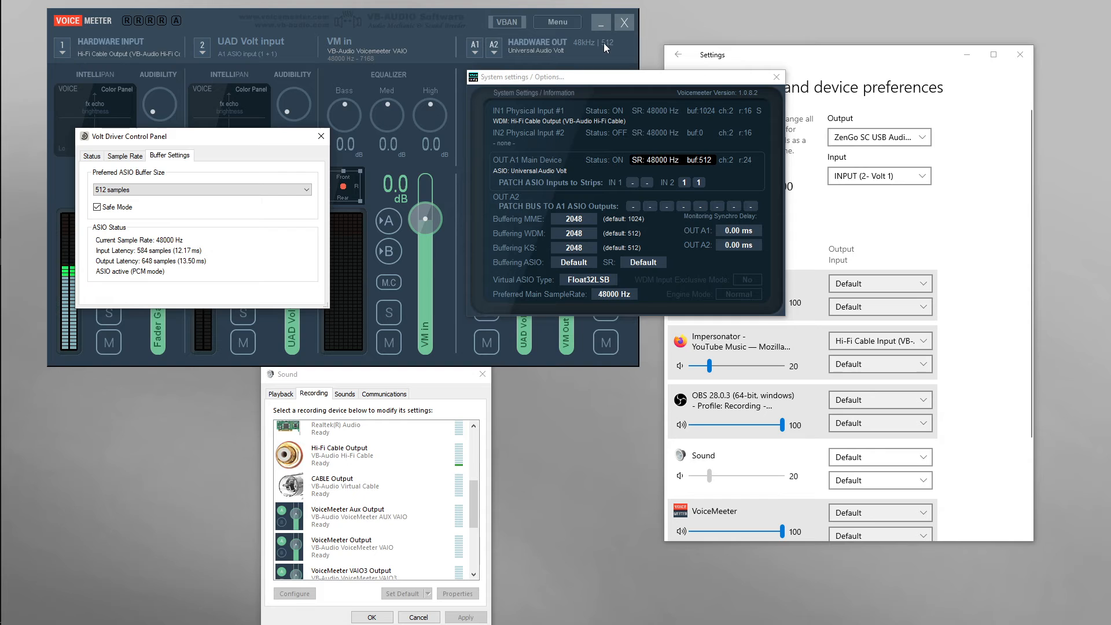
{"action": "left_click", "coordinate": [131, 156]}
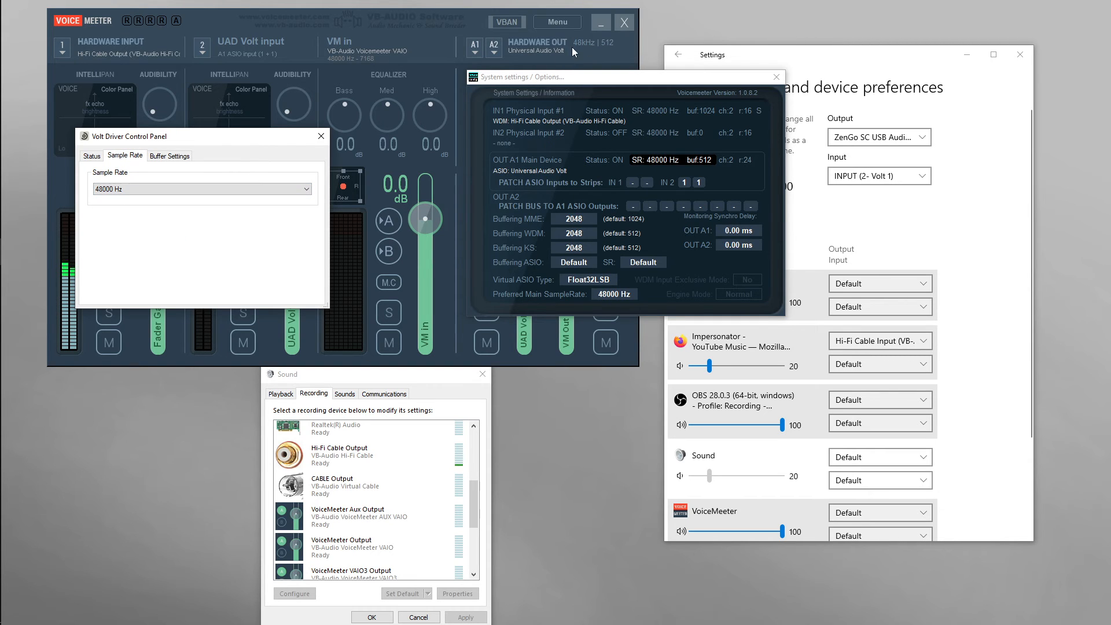
{"action": "left_click", "coordinate": [188, 156]}
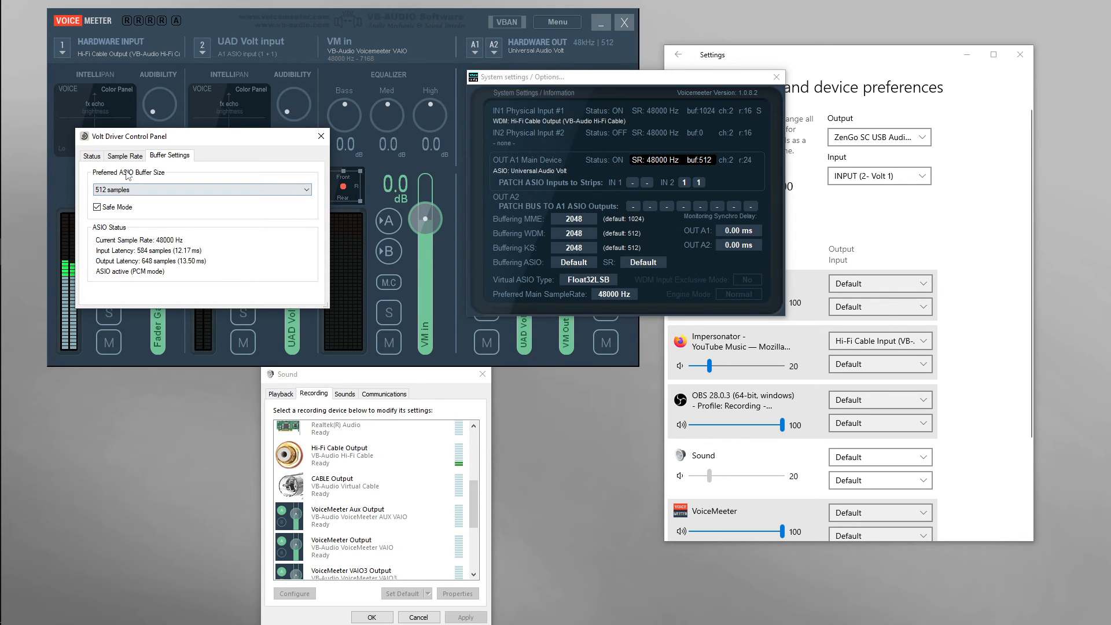
- Examine the preferred ASIO buffer size options in the Volt Driver Control Panel
{"action": "left_click", "coordinate": [186, 194]}
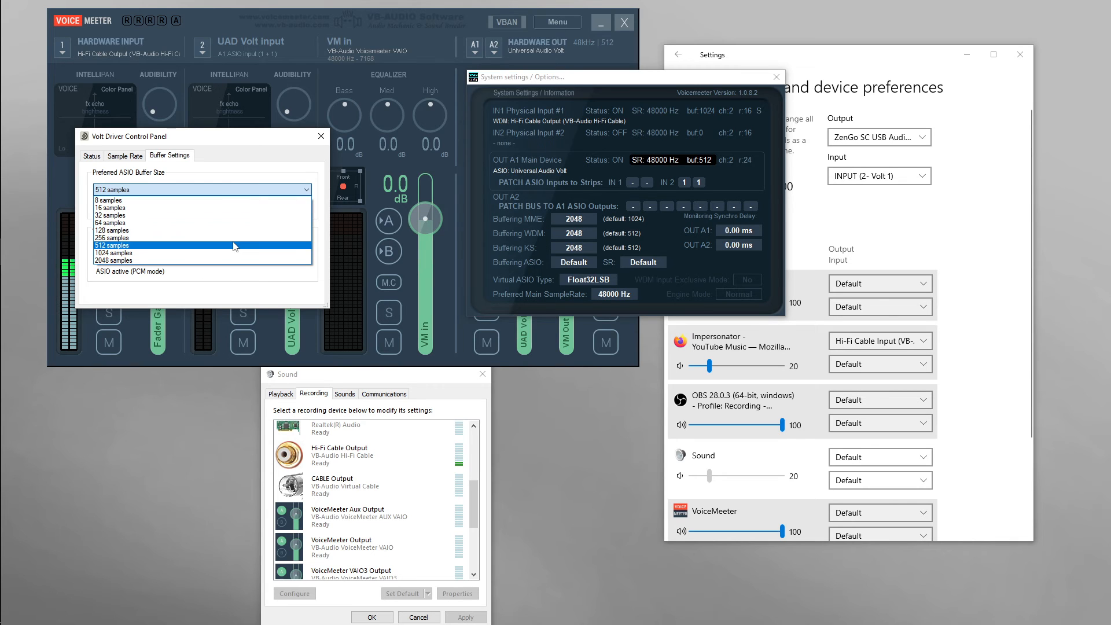
{"action": "left_click", "coordinate": [265, 179]}
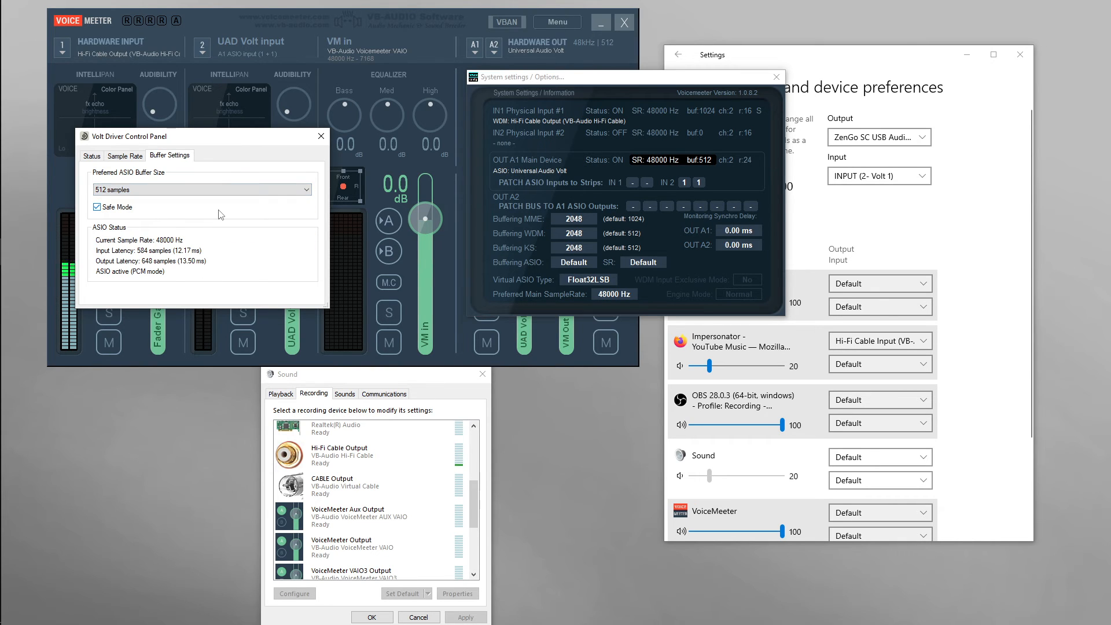
{"action": "left_click", "coordinate": [197, 191]}
{"action": "left_click", "coordinate": [237, 169]}
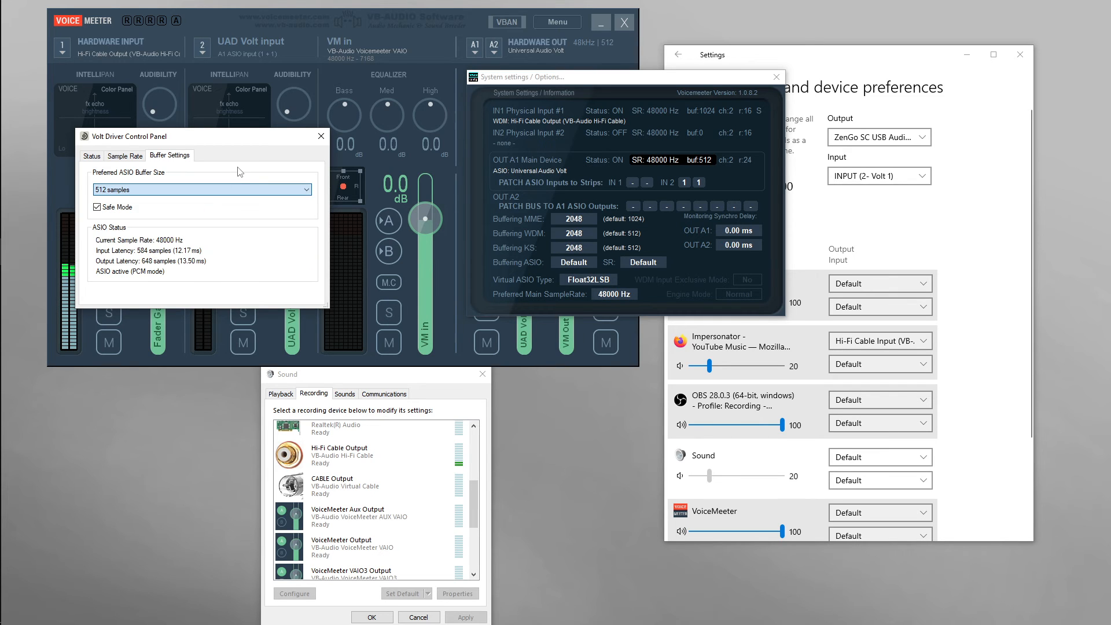
{"action": "left_click", "coordinate": [204, 189]}
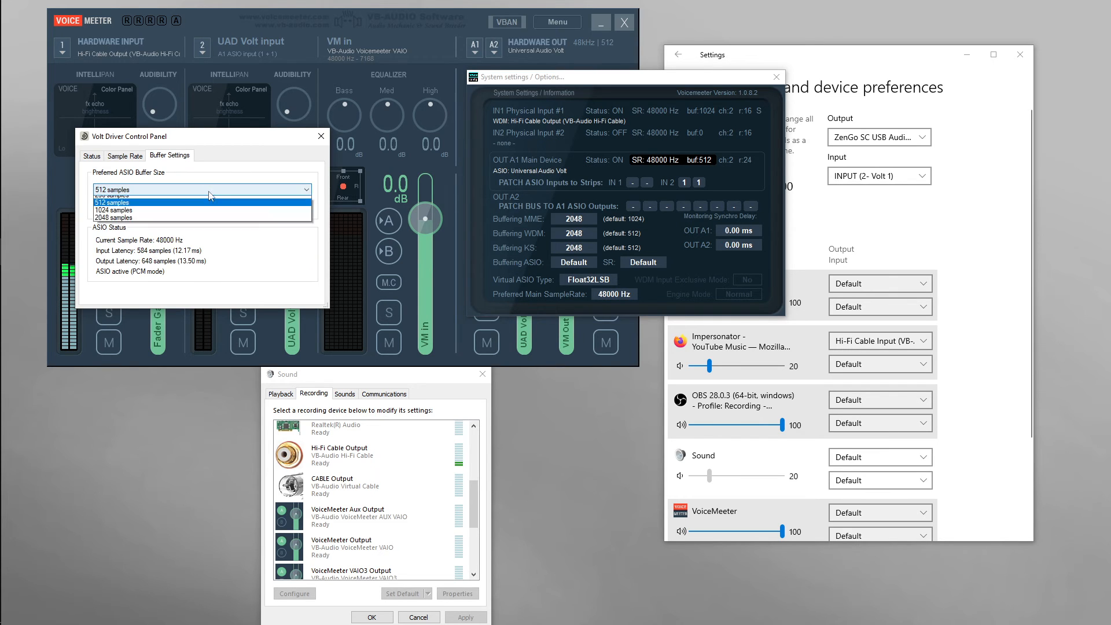
{"action": "left_click", "coordinate": [237, 191]}
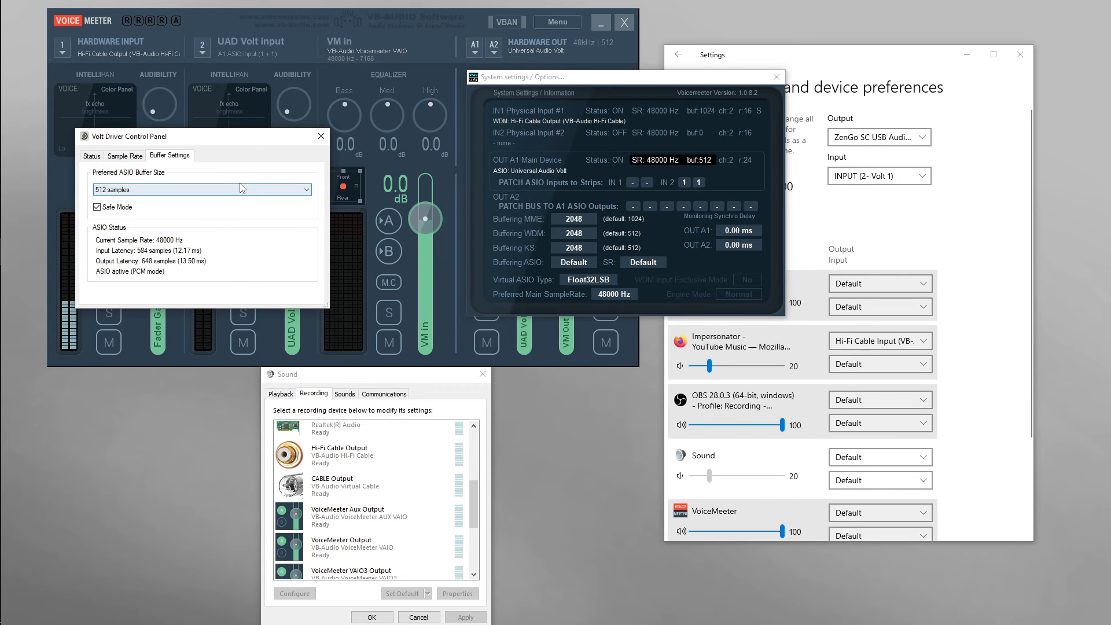
{"action": "left_click", "coordinate": [239, 193]}
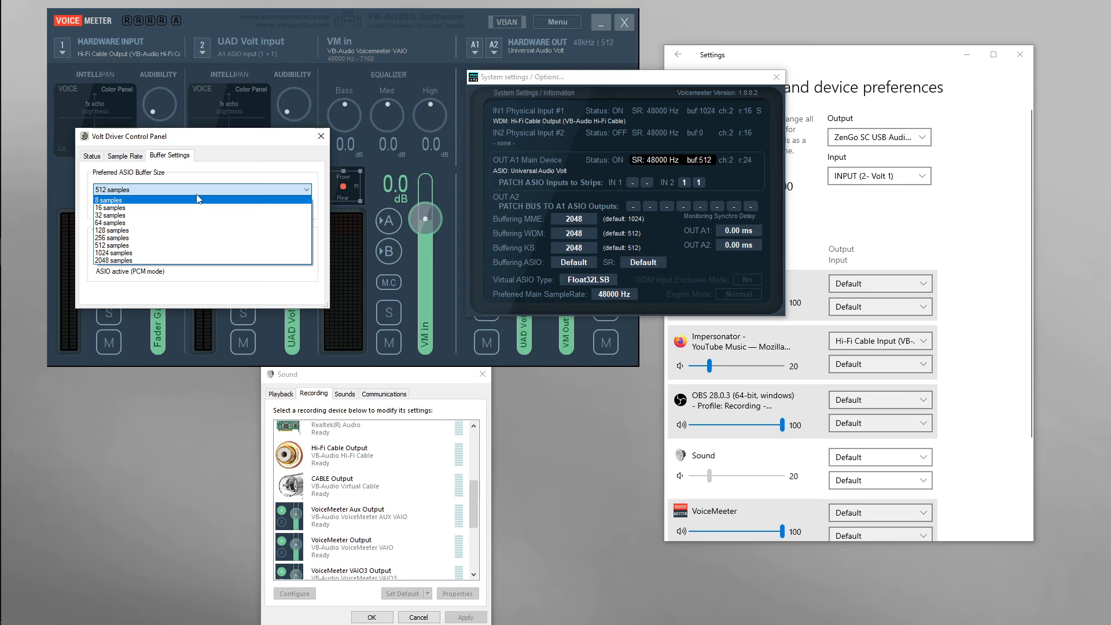
{"action": "key", "text": "Escape"}
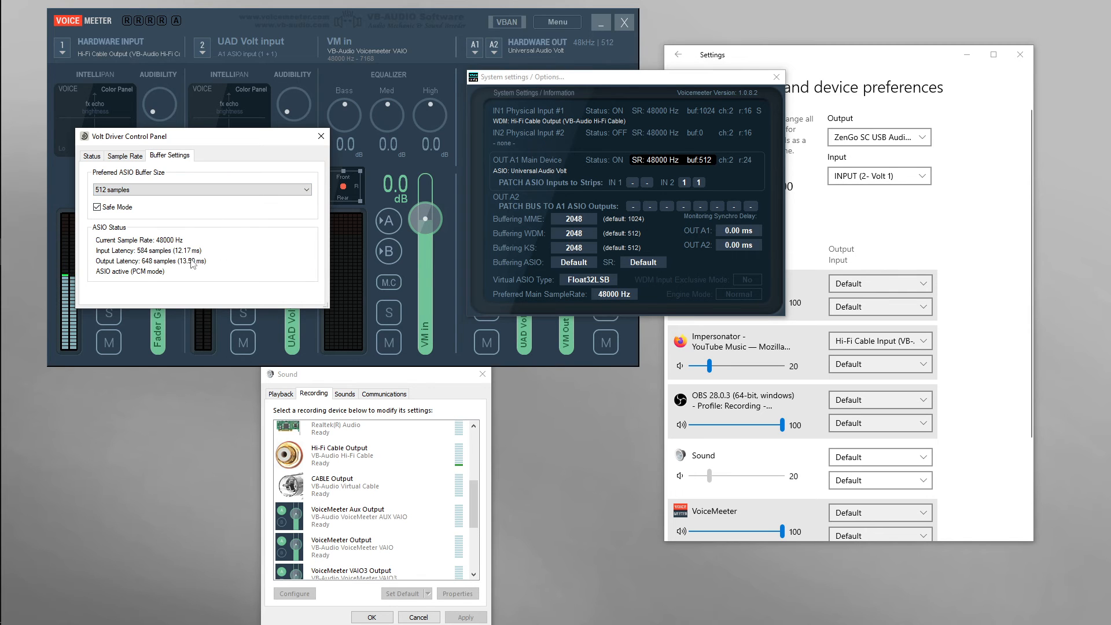
- Try a preferred ASIO buffer size of 8 samples and set it back to 512 samples
{"action": "left_click", "coordinate": [195, 191]}
{"action": "left_click", "coordinate": [199, 201]}
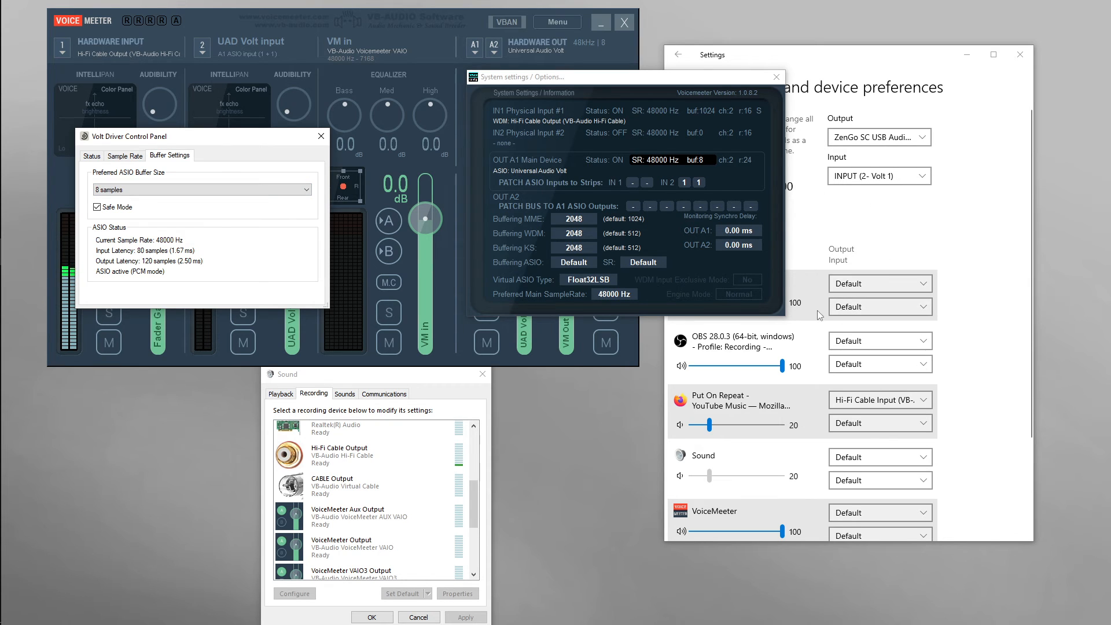
{"action": "left_click", "coordinate": [249, 190]}
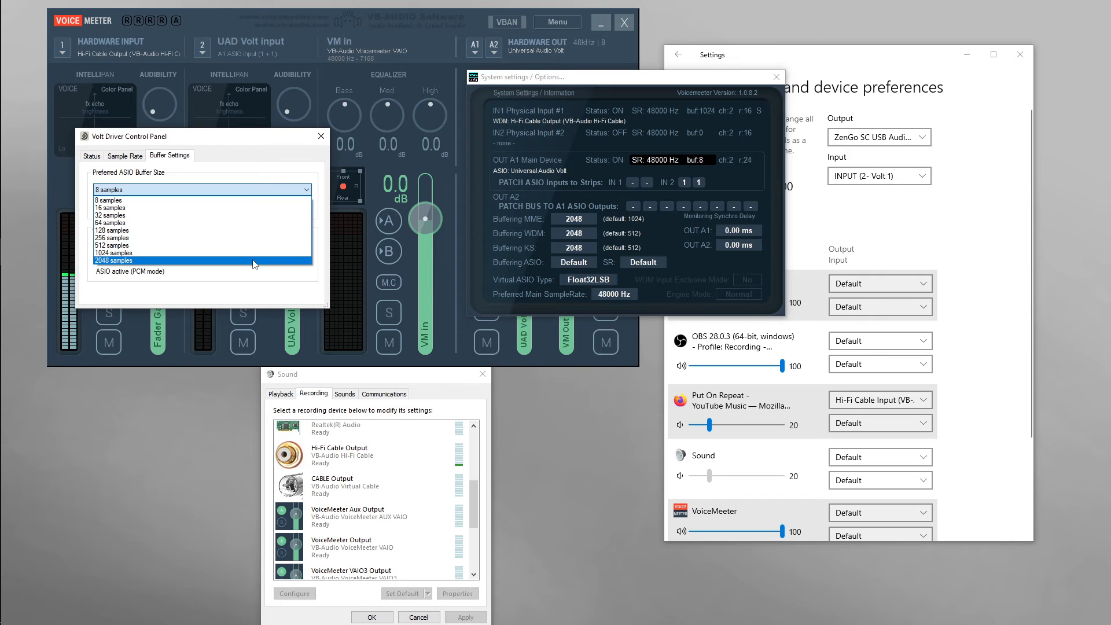
{"action": "left_click", "coordinate": [278, 245]}
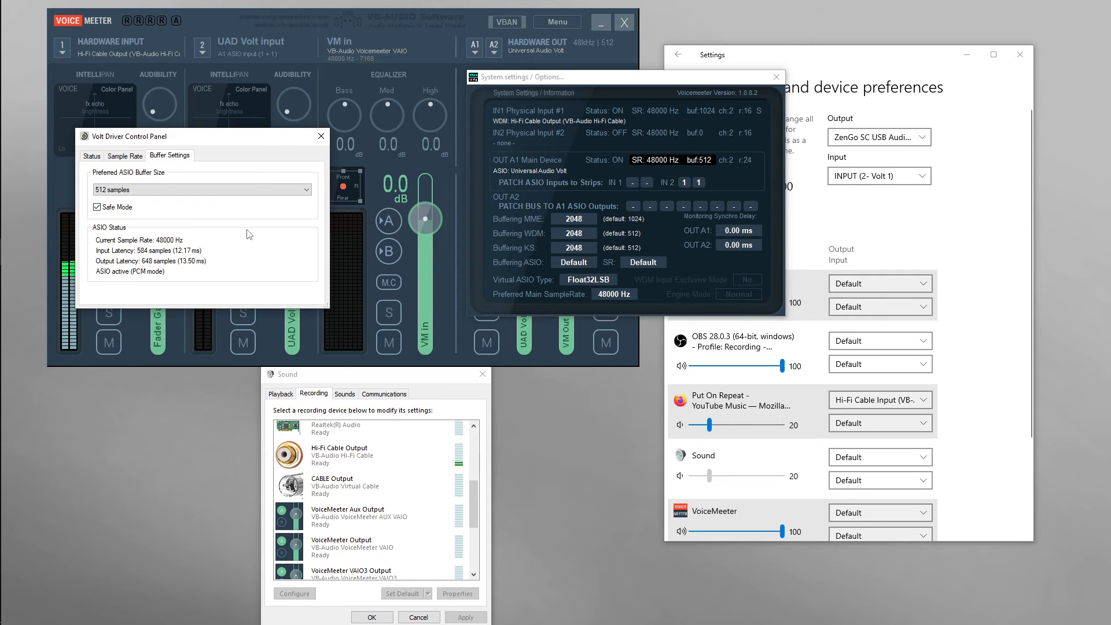
- Close the Volt Driver Control Panel, examine the MME and WDM buffering options, keeping 2048 samples, and close the system settings
{"action": "left_click", "coordinate": [321, 136]}
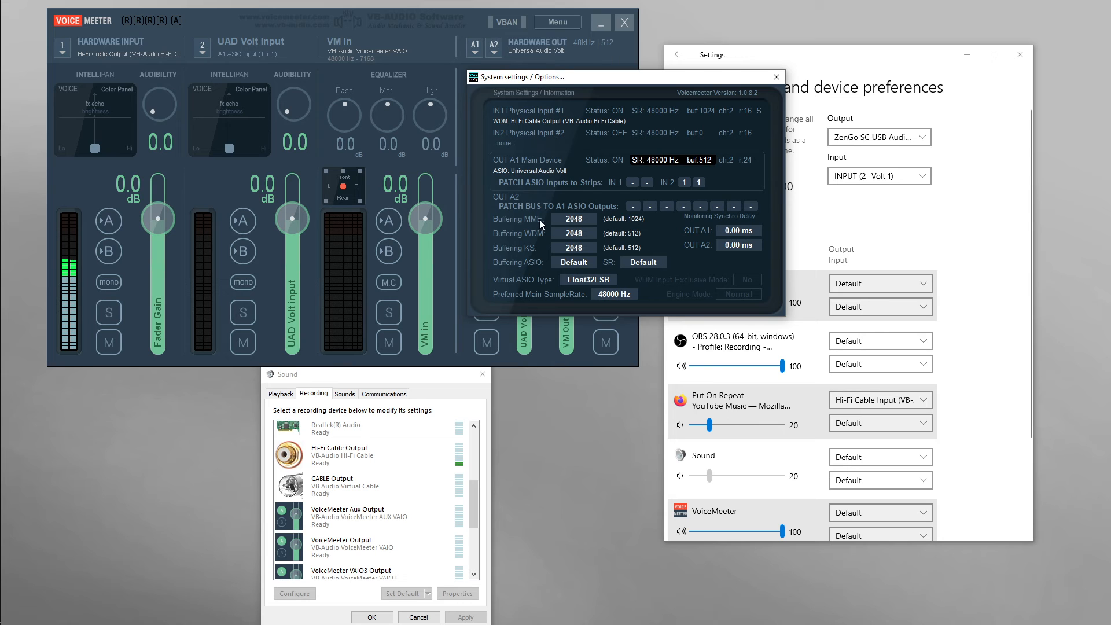
{"action": "left_click", "coordinate": [569, 223]}
{"action": "left_click", "coordinate": [646, 370]}
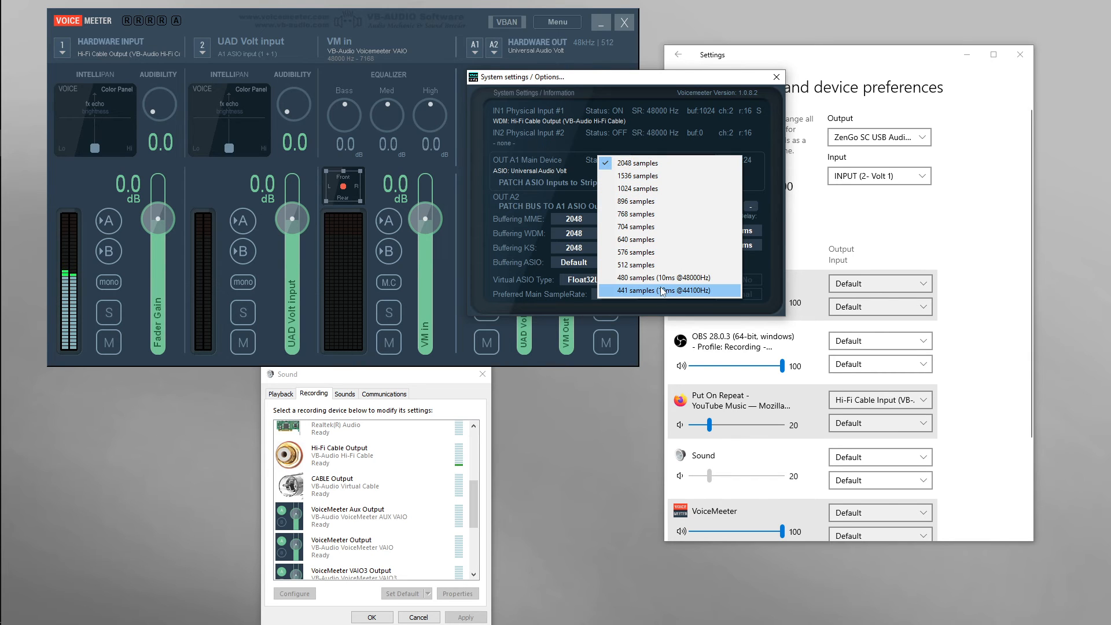
{"action": "left_click", "coordinate": [557, 194]}
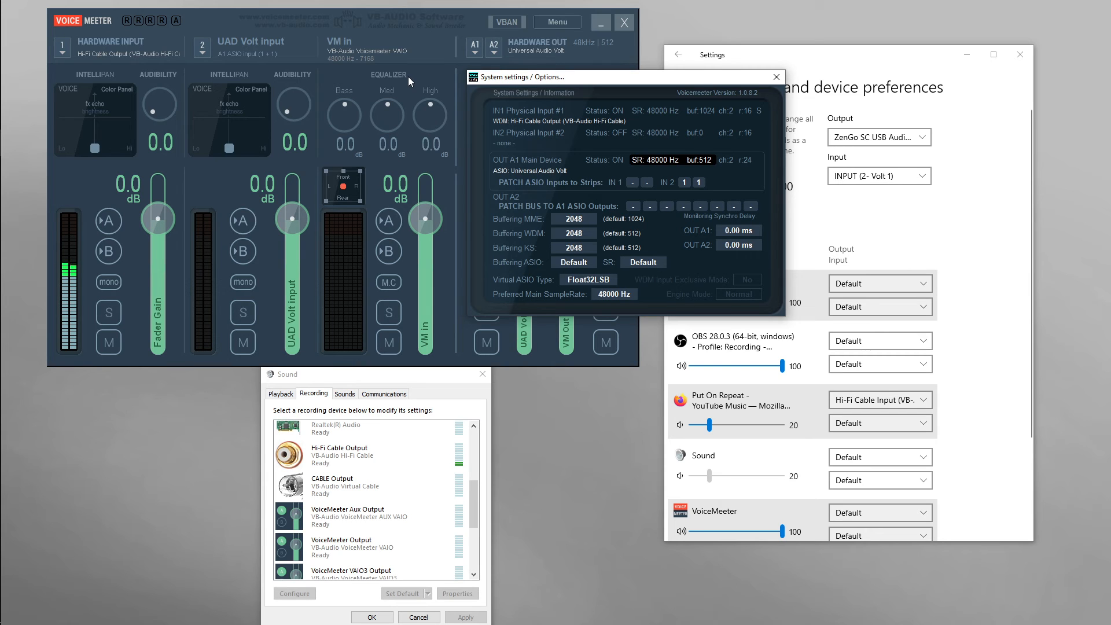
{"action": "left_click", "coordinate": [582, 235]}
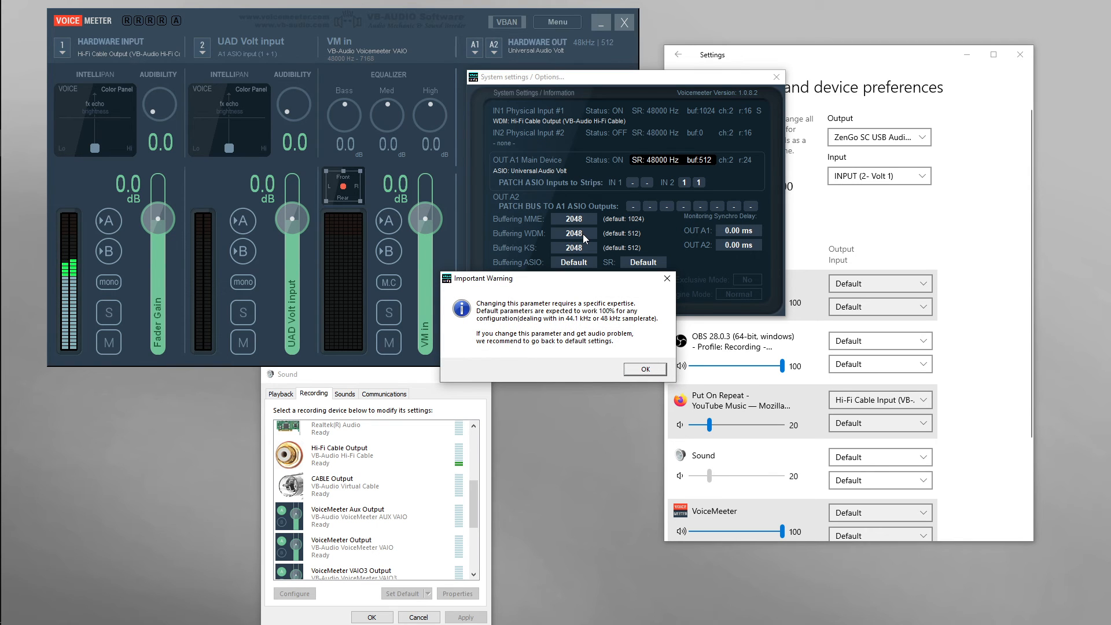
{"action": "left_click", "coordinate": [638, 368]}
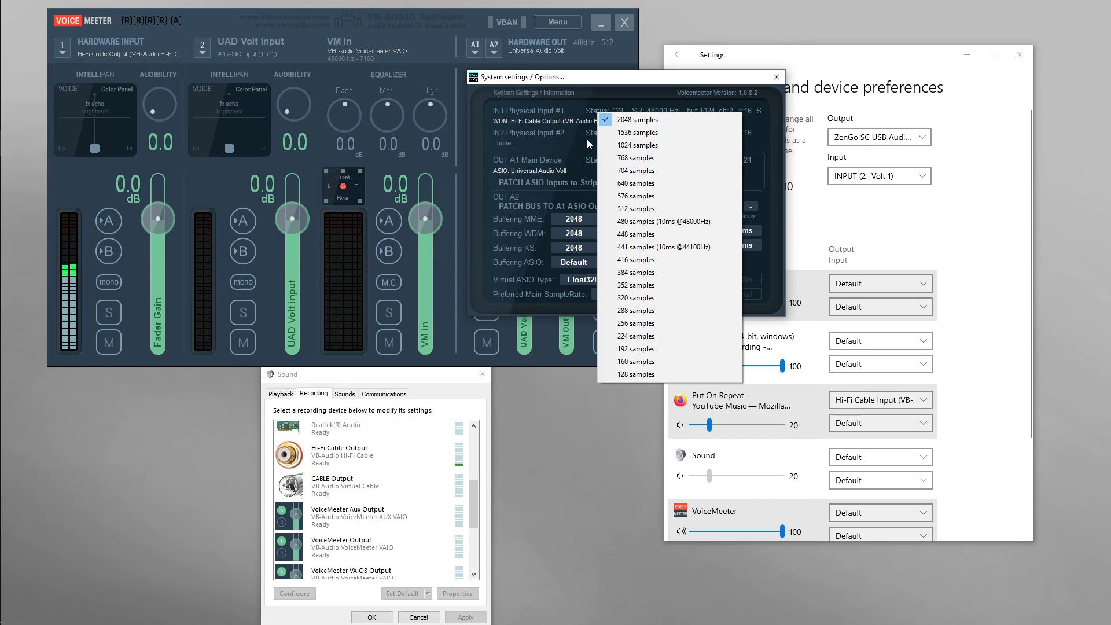
{"action": "left_click", "coordinate": [637, 118]}
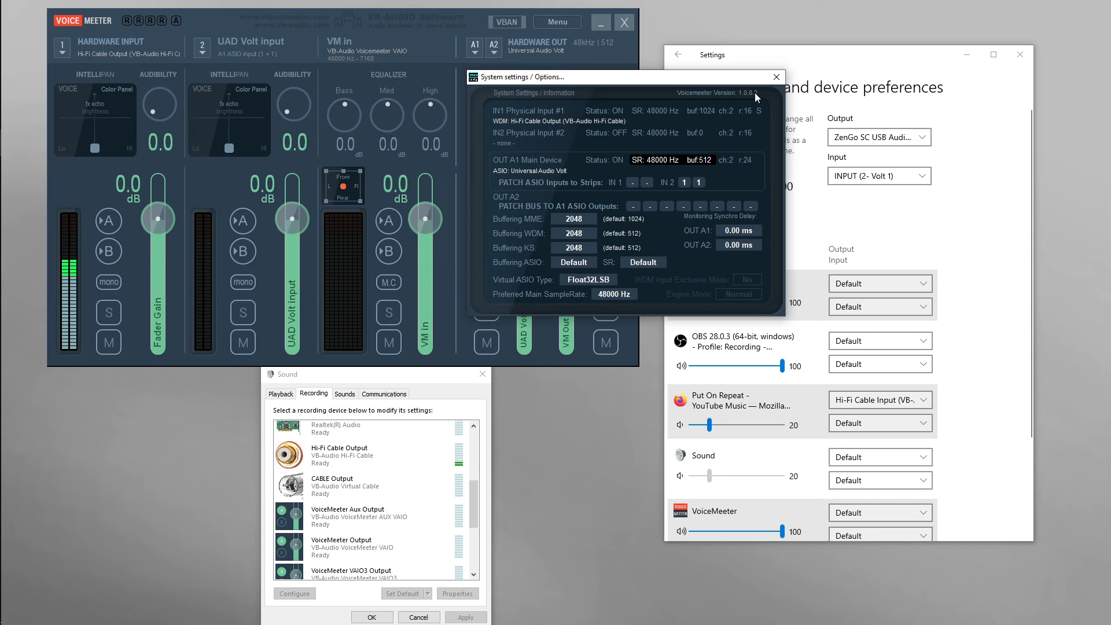
{"action": "left_click", "coordinate": [776, 77]}
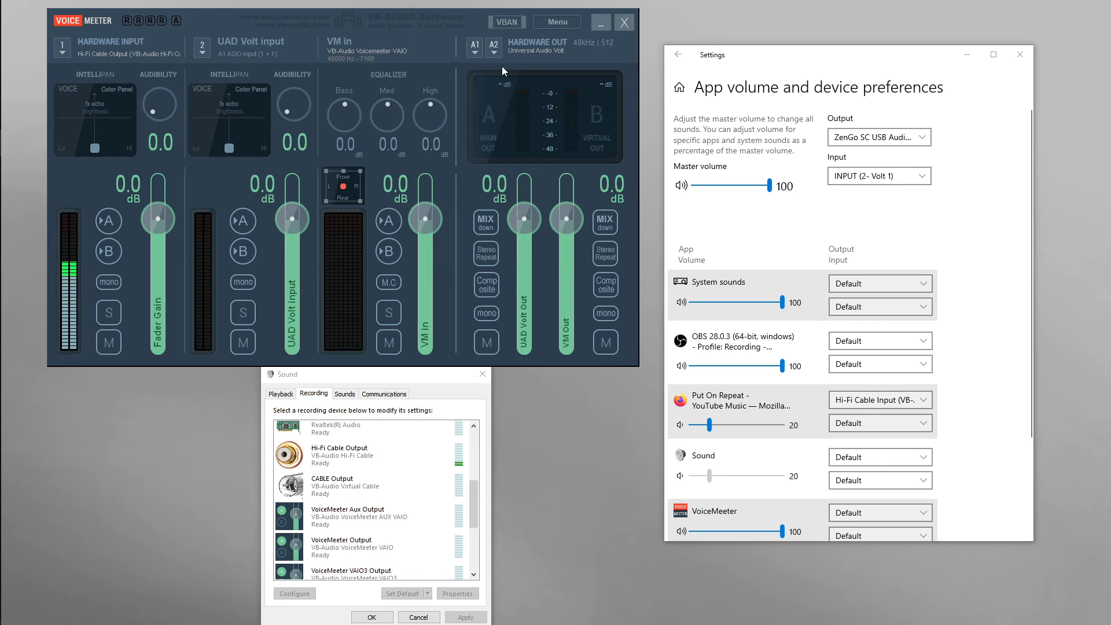
- Open the VBAN network configuration, turn VBAN on and enable the VM Out outgoing stream
{"action": "left_click", "coordinate": [508, 23]}
{"action": "left_click", "coordinate": [538, 52]}
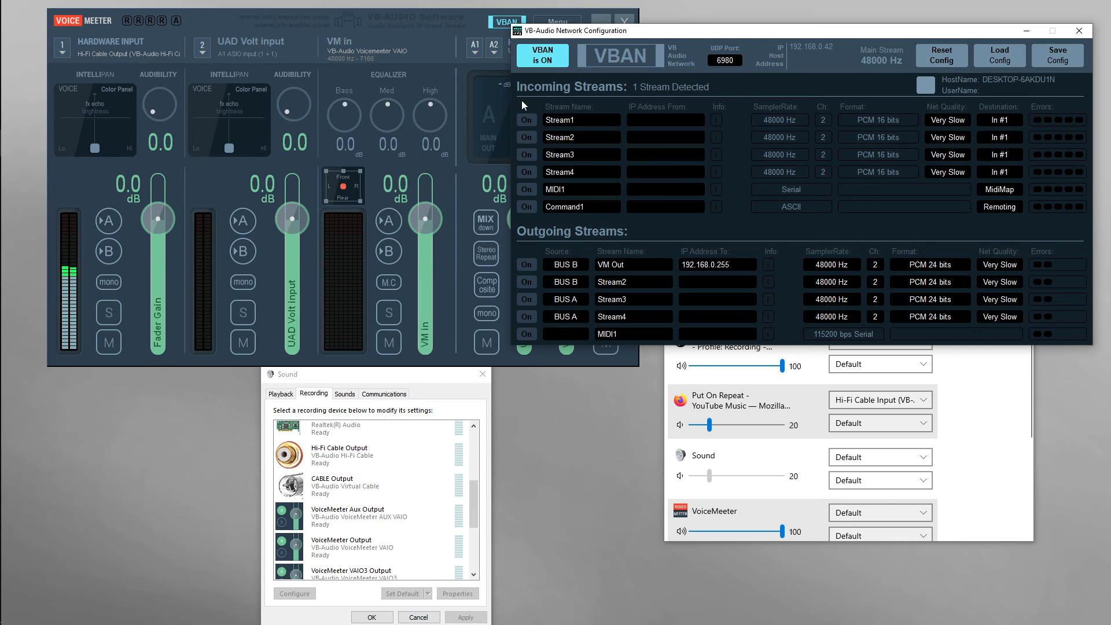
{"action": "left_click_drag", "start_coordinate": [653, 33], "coordinate": [582, 50]}
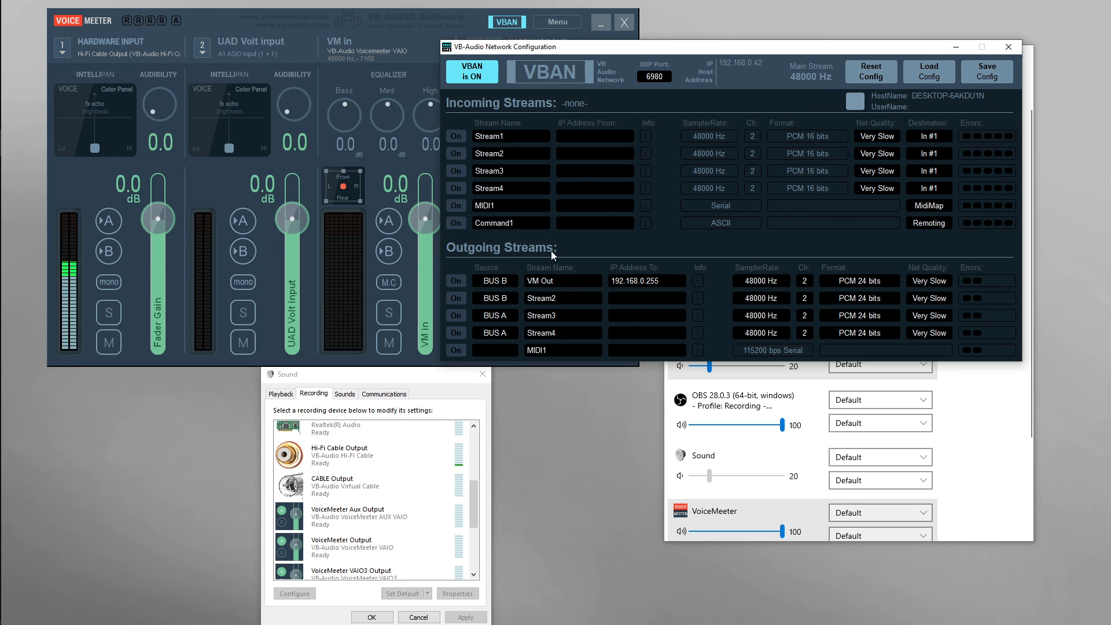
{"action": "left_click", "coordinate": [457, 281]}
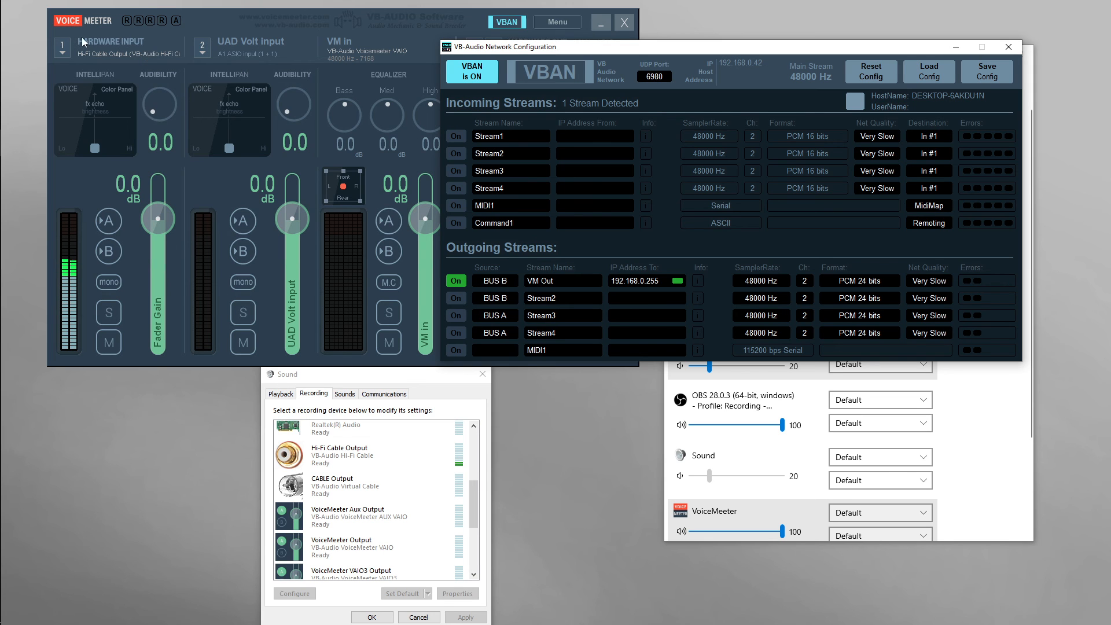
- Examine the source bus options of the VM Out stream and compare them with the mixer's inputs and outputs
{"action": "left_click", "coordinate": [493, 281]}
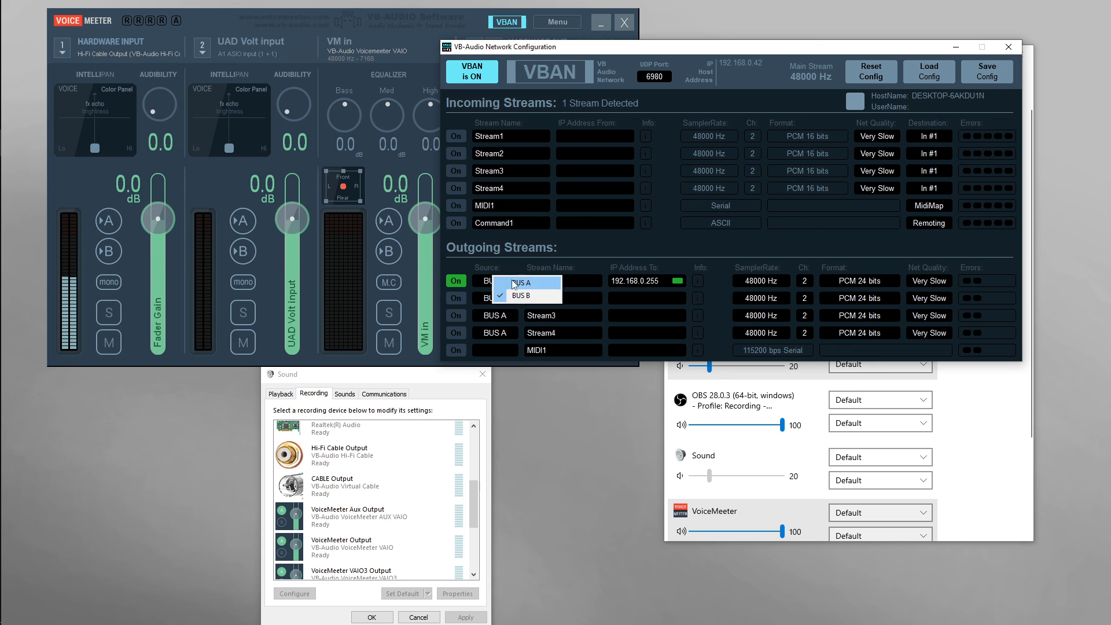
{"action": "left_click", "coordinate": [553, 251]}
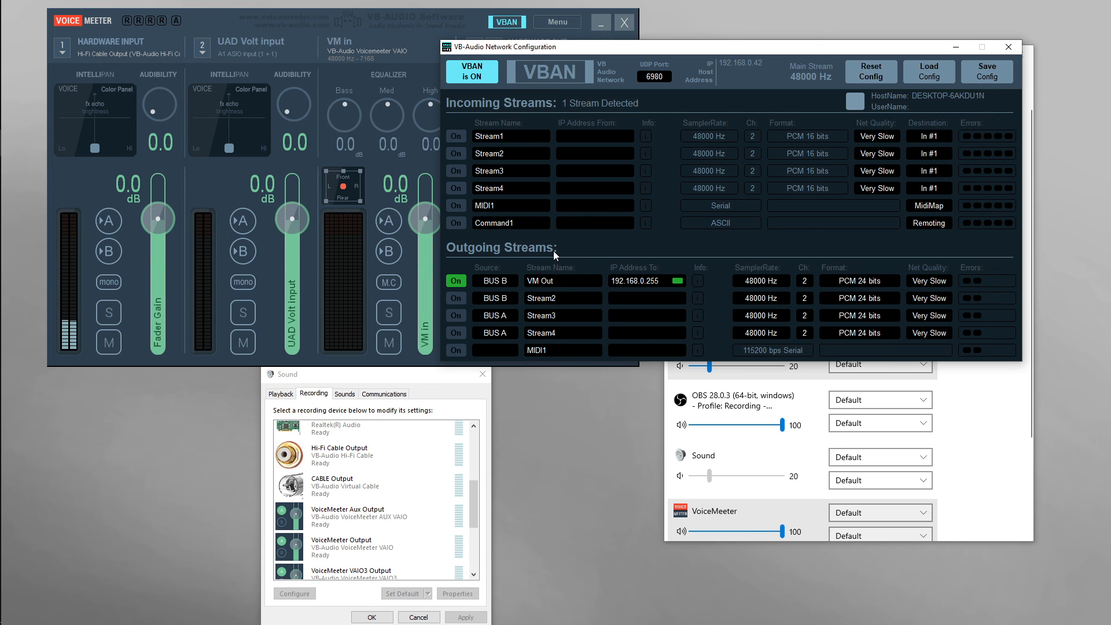
{"action": "left_click_drag", "start_coordinate": [666, 51], "coordinate": [498, 283]}
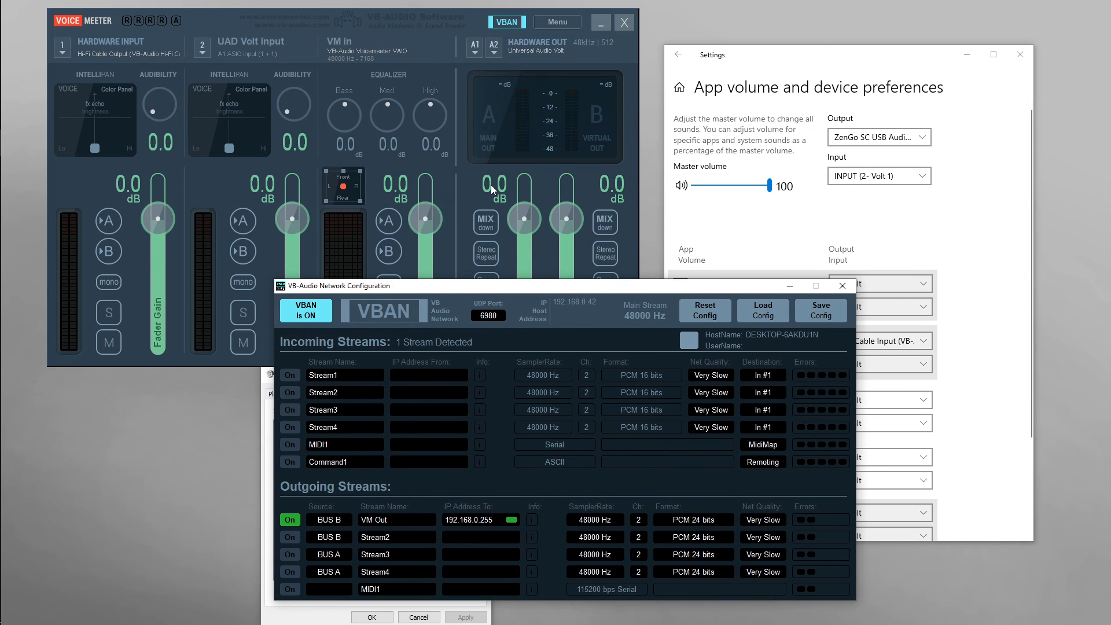
{"action": "left_click_drag", "start_coordinate": [595, 282], "coordinate": [619, 152]}
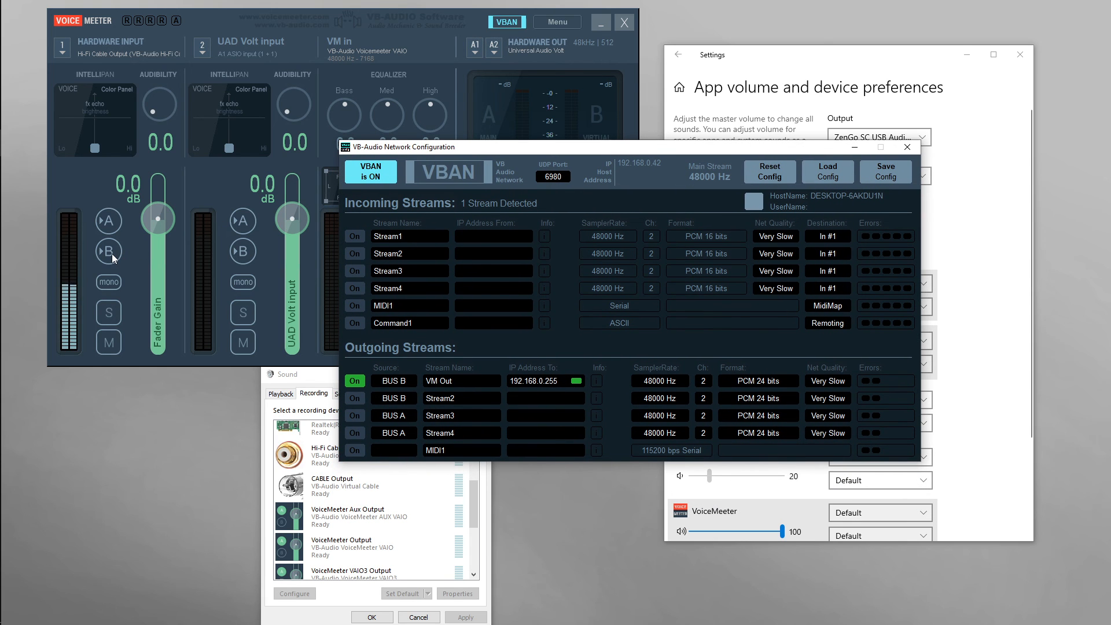
{"action": "left_click", "coordinate": [397, 383]}
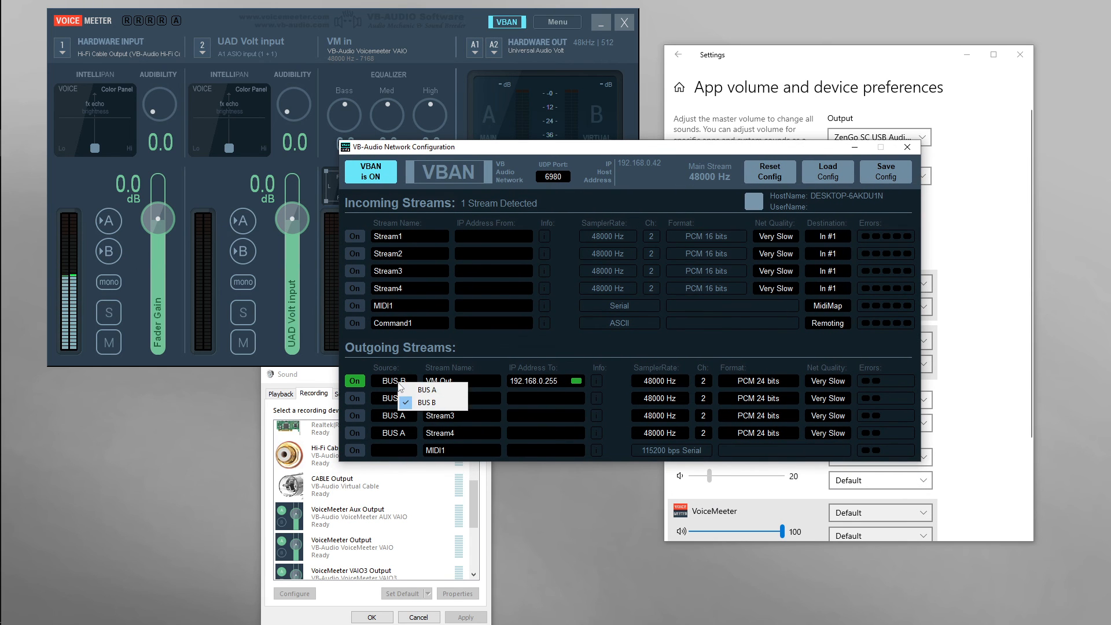
{"action": "left_click", "coordinate": [459, 349]}
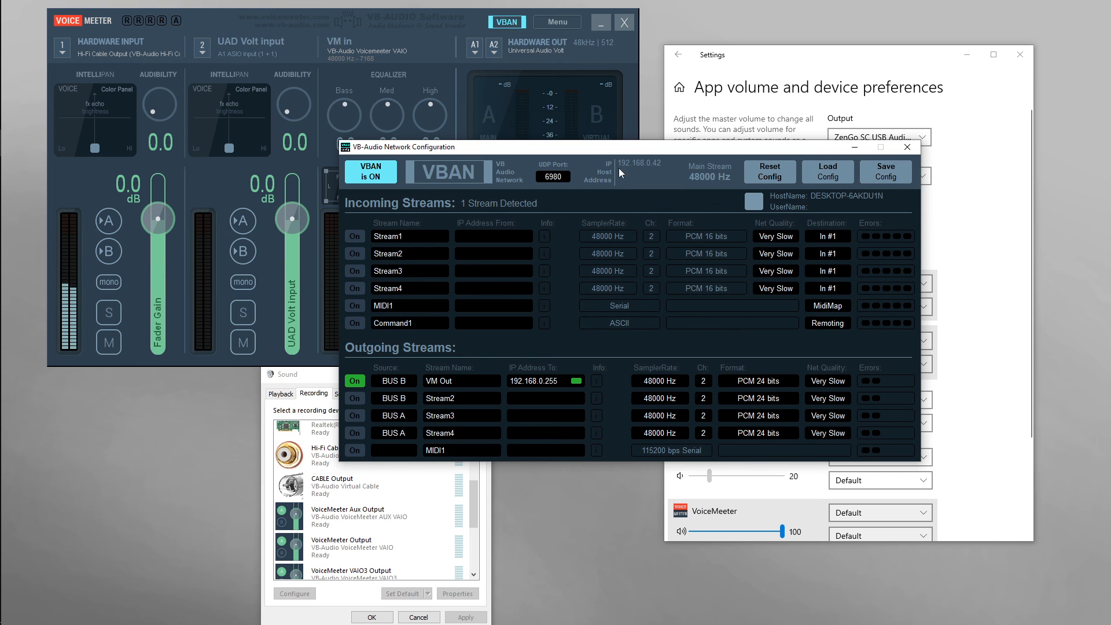
{"action": "left_click_drag", "start_coordinate": [634, 153], "coordinate": [585, 391]}
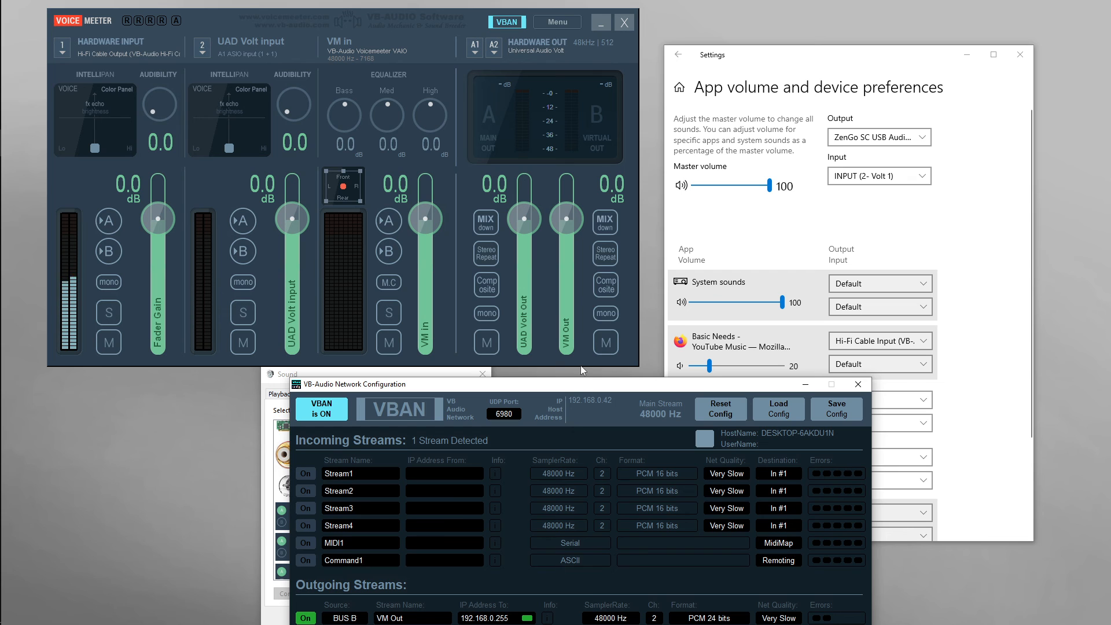
{"action": "left_click_drag", "start_coordinate": [568, 387], "coordinate": [655, 112]}
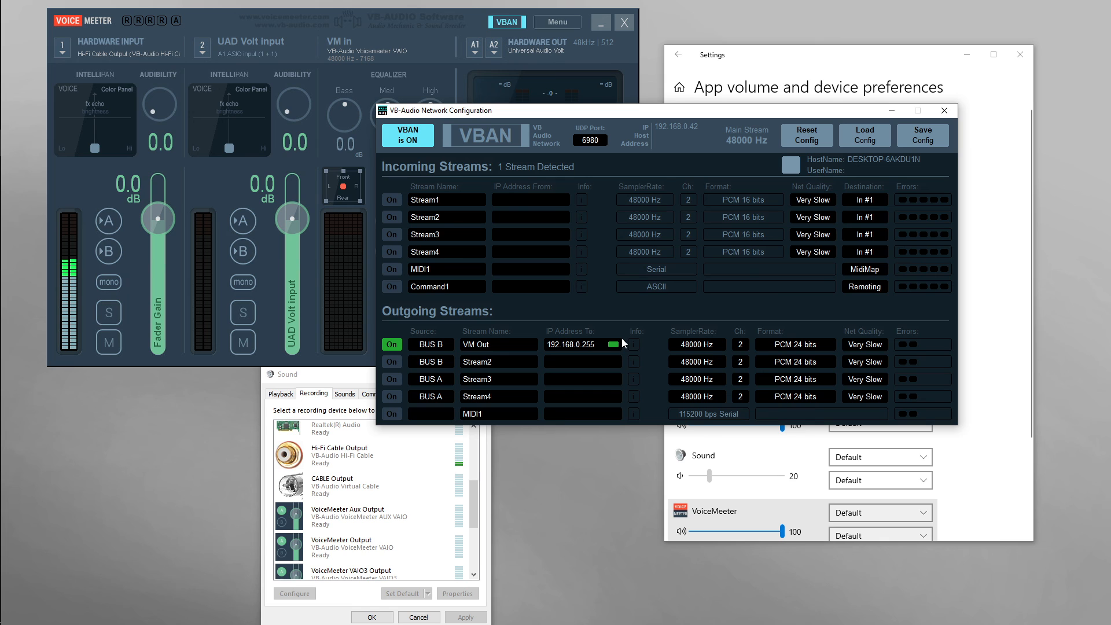
- Route hardware input 1 to B and set the VM Out stream's destination IP address to 192.168.0.46
{"action": "left_click", "coordinate": [107, 254]}
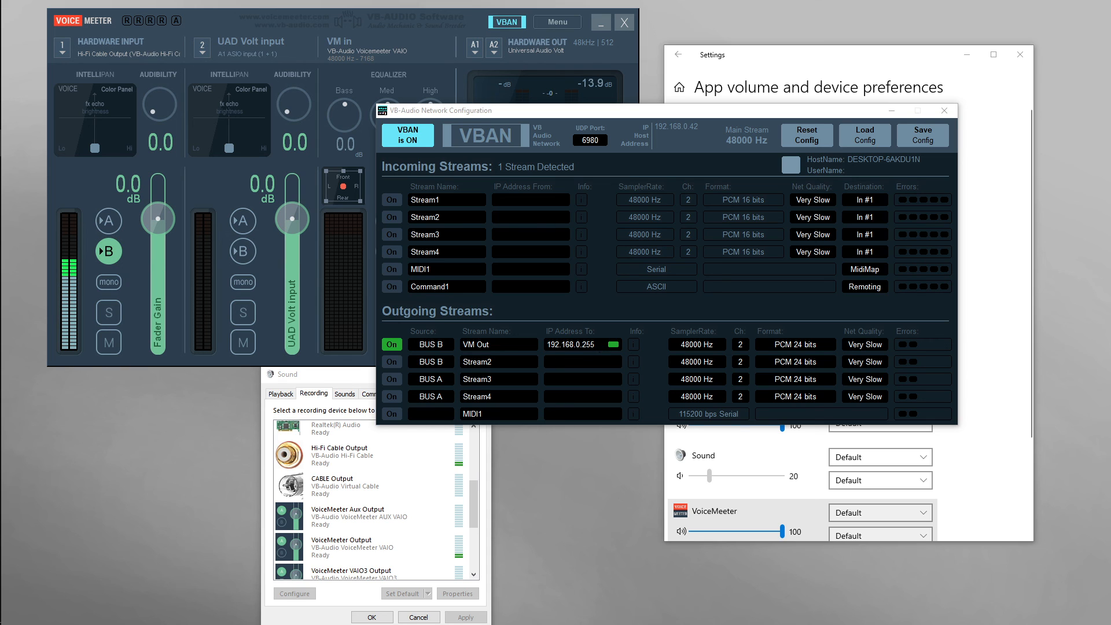
{"action": "left_click", "coordinate": [598, 341]}
{"action": "key", "text": "BackSpace"}
{"action": "key", "text": "BackSpace"}
{"action": "key", "text": "BackSpace"}
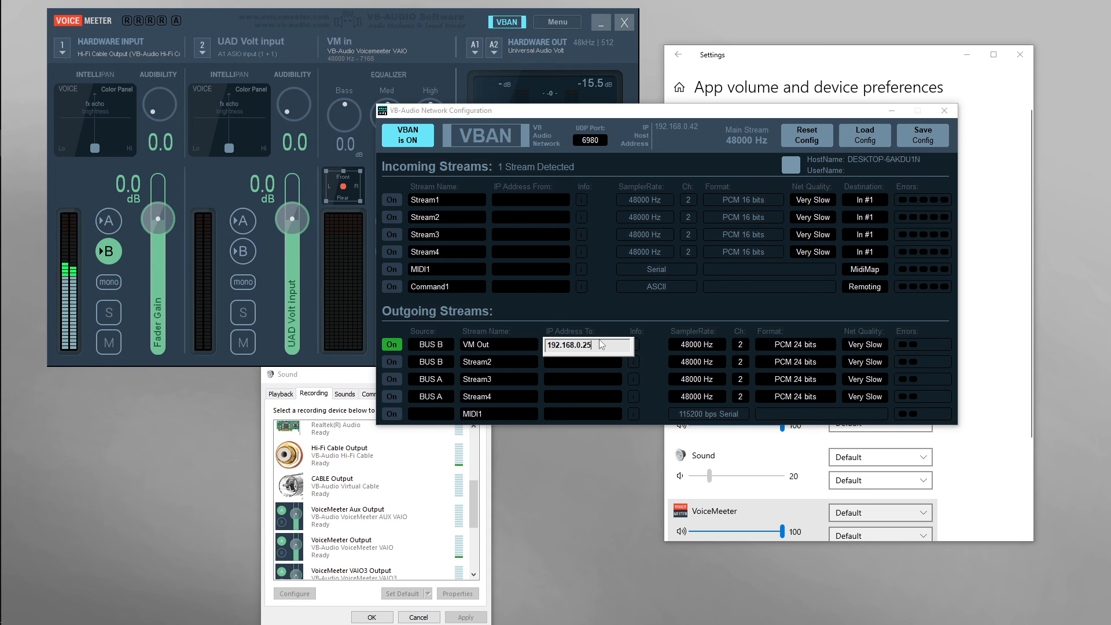
{"action": "type", "text": "46"}
{"action": "key", "text": "Return"}
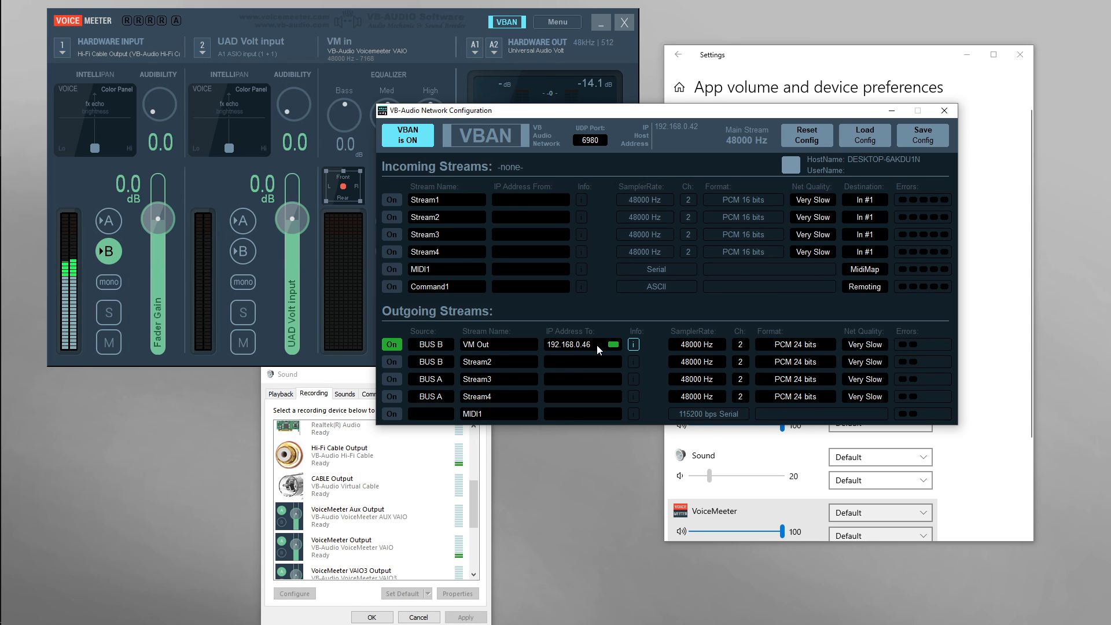
- Enable the outgoing Stream2, set its destination IP address to 192.168.0.36 and turn the stream back off
{"action": "left_click", "coordinate": [393, 362]}
{"action": "left_click", "coordinate": [556, 362]}
{"action": "type", "text": "192"}
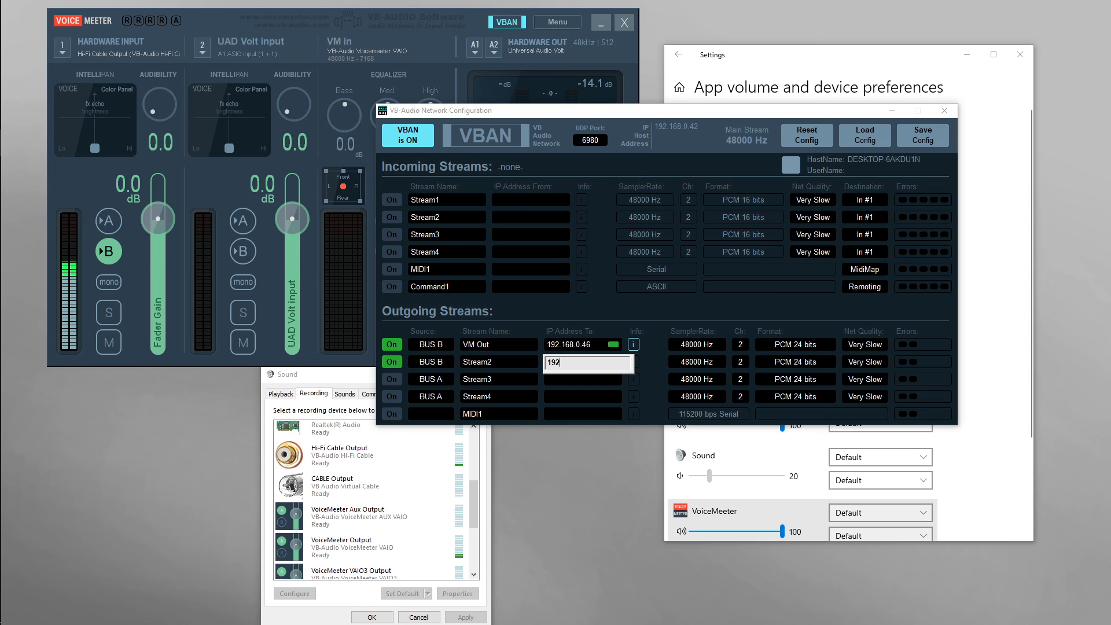
{"action": "type", "text": ".168.0.36"}
{"action": "key", "text": "Return"}
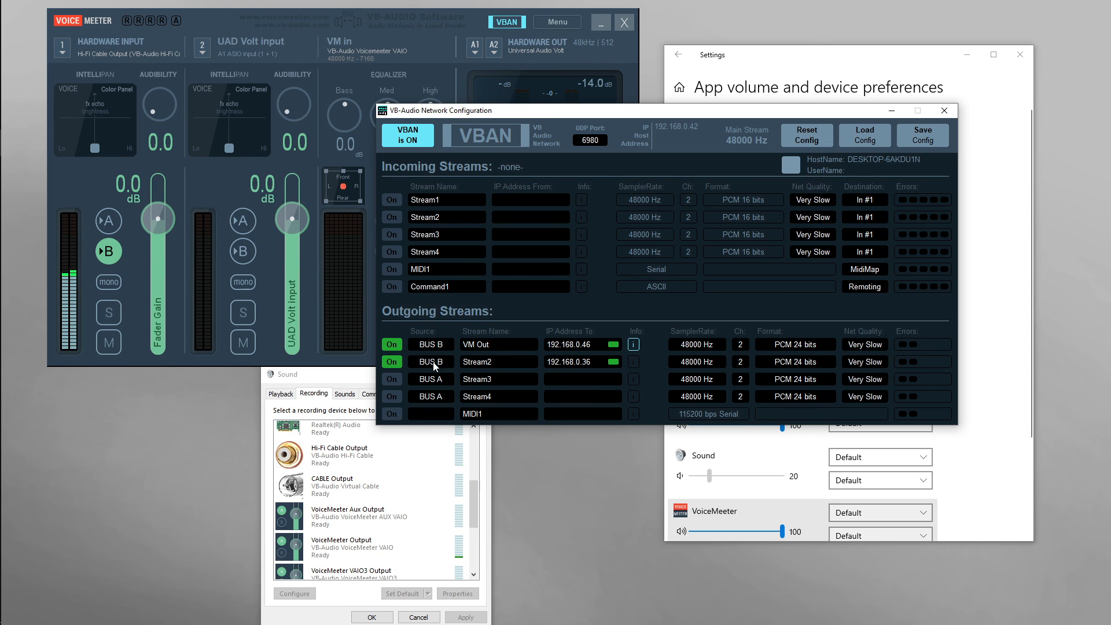
{"action": "left_click", "coordinate": [391, 362]}
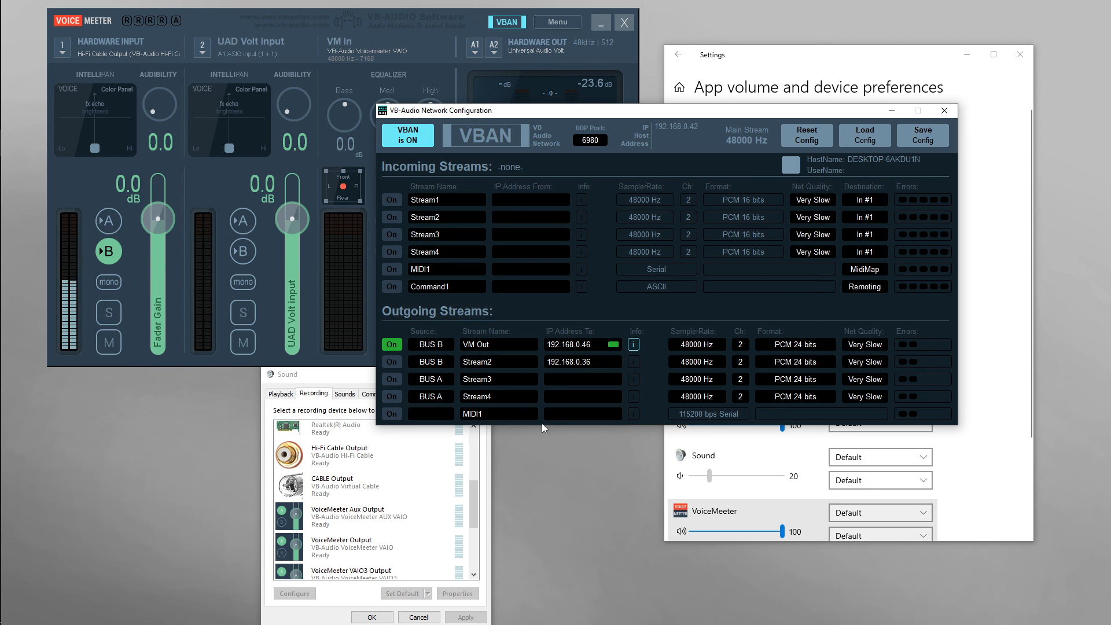
- Examine the Net Quality options offered for the VM Out outgoing stream
{"action": "left_click", "coordinate": [864, 353]}
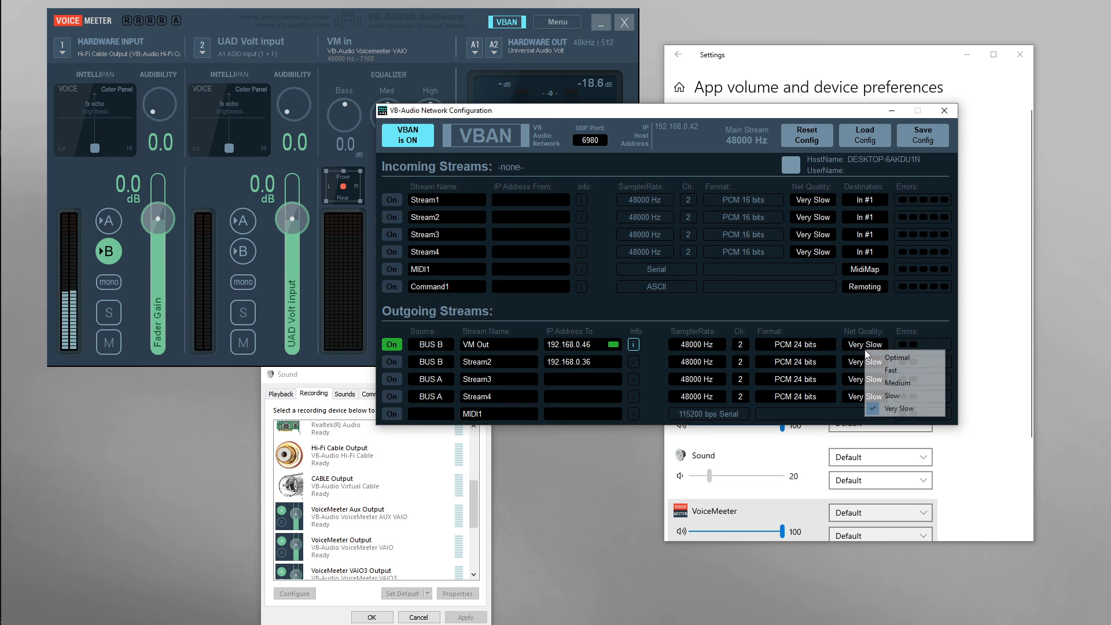
{"action": "left_click", "coordinate": [856, 317]}
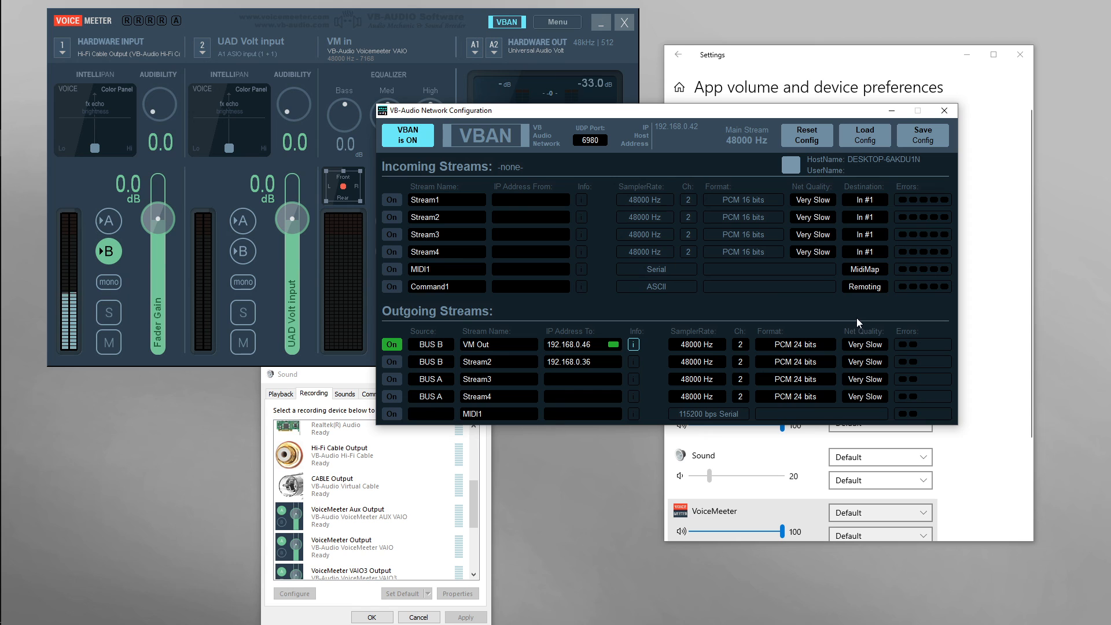